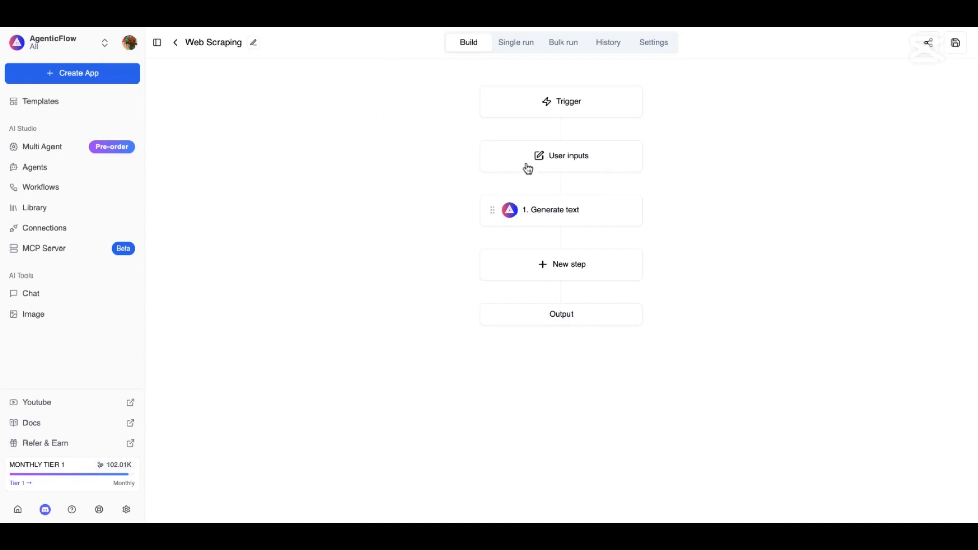
Rename the workflow's user input from 'text' to website_url
left_click(541, 158)
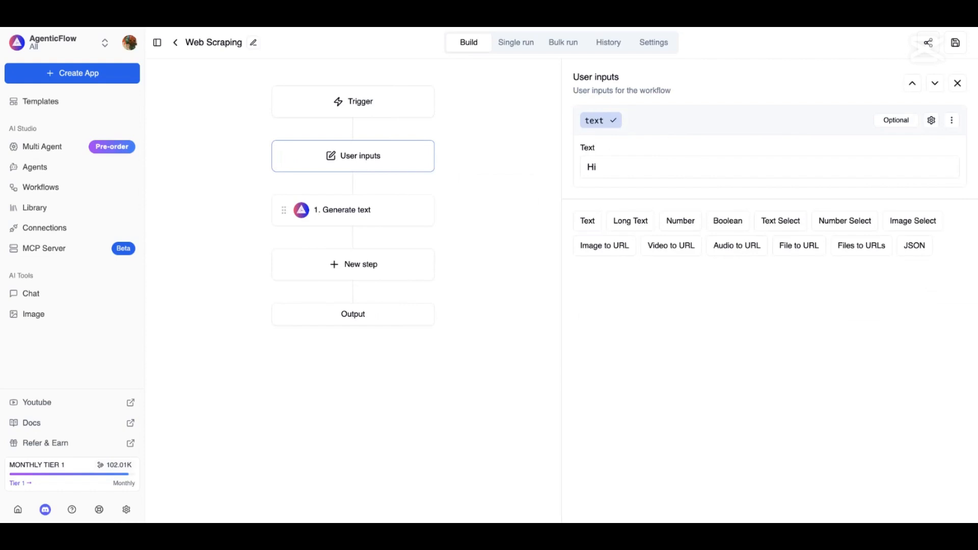
key("BackSpace")
key("BackSpace")
key("BackSpace")
type("website_url")
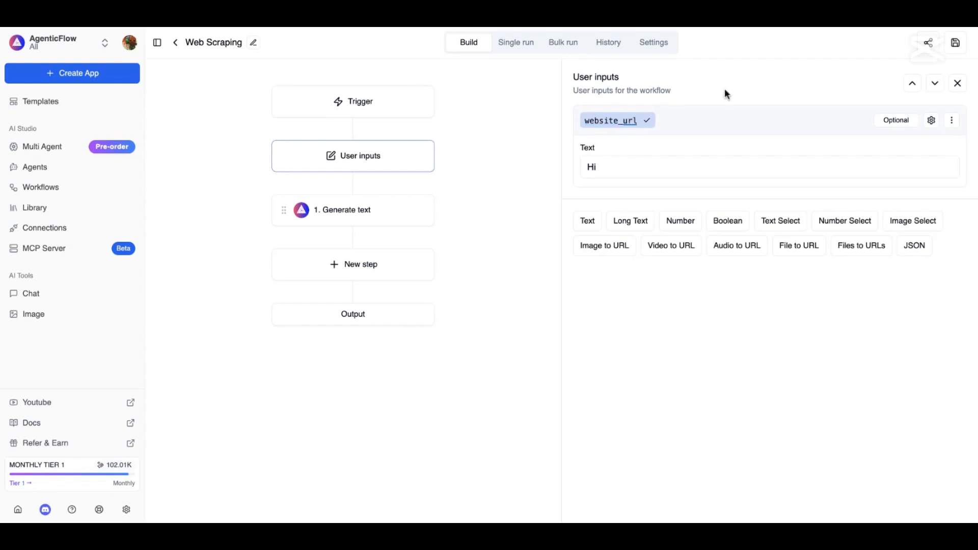
left_click(648, 122)
left_click(615, 167)
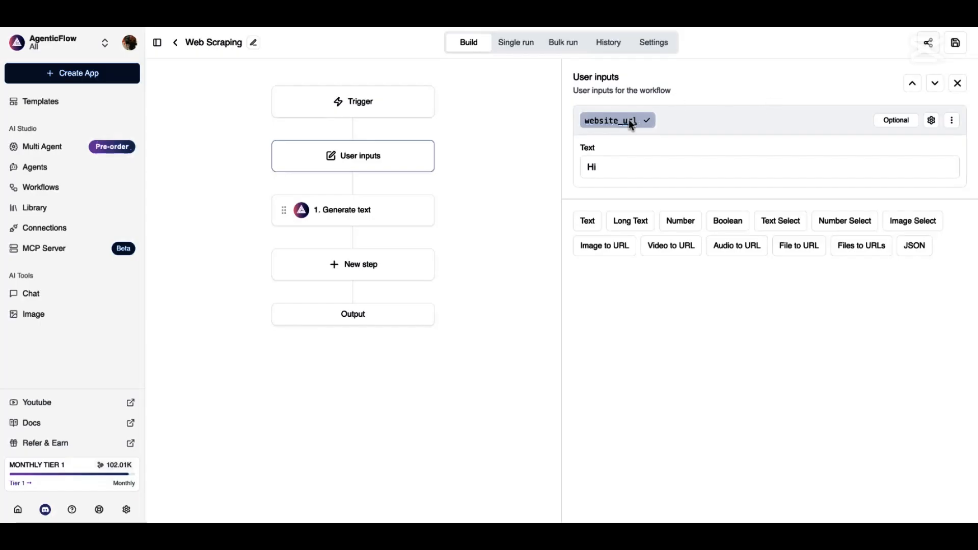
left_click(647, 122)
Empty the input's default 'Hi' value and bring up the Generate text step's settings
left_click(615, 168)
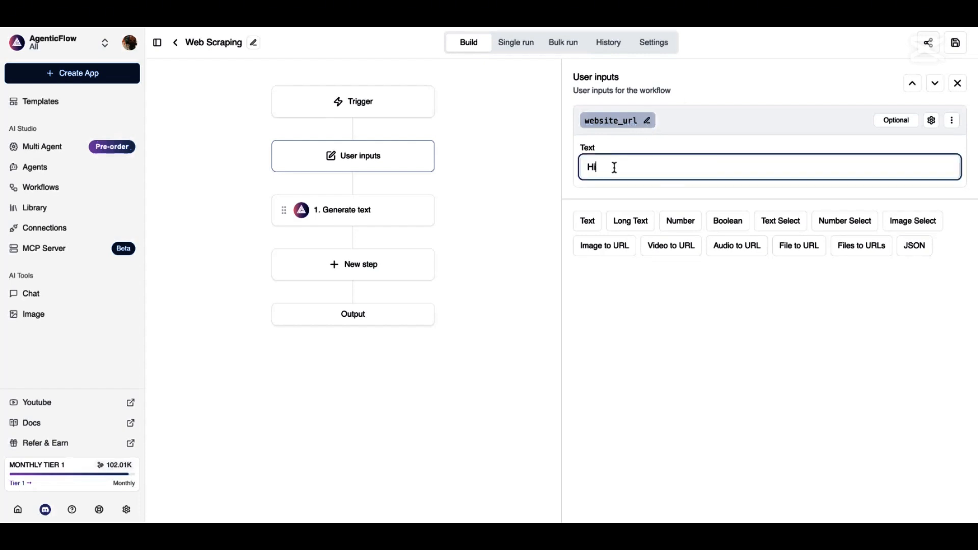
key("BackSpace")
key("BackSpace")
type("ww")
key("BackSpace")
key("BackSpace")
left_click(313, 213)
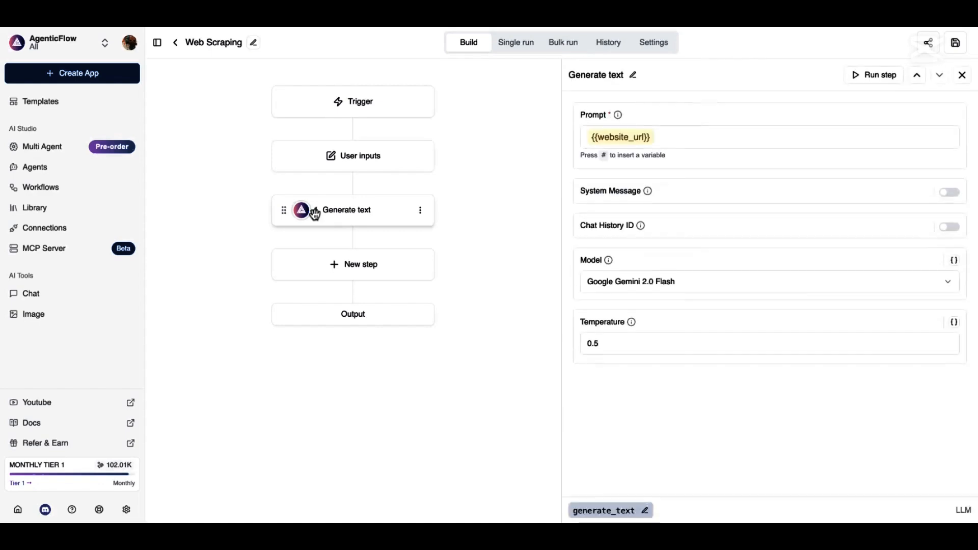
Delete the Generate text step and add a Web Scraping step in its place
left_click(420, 211)
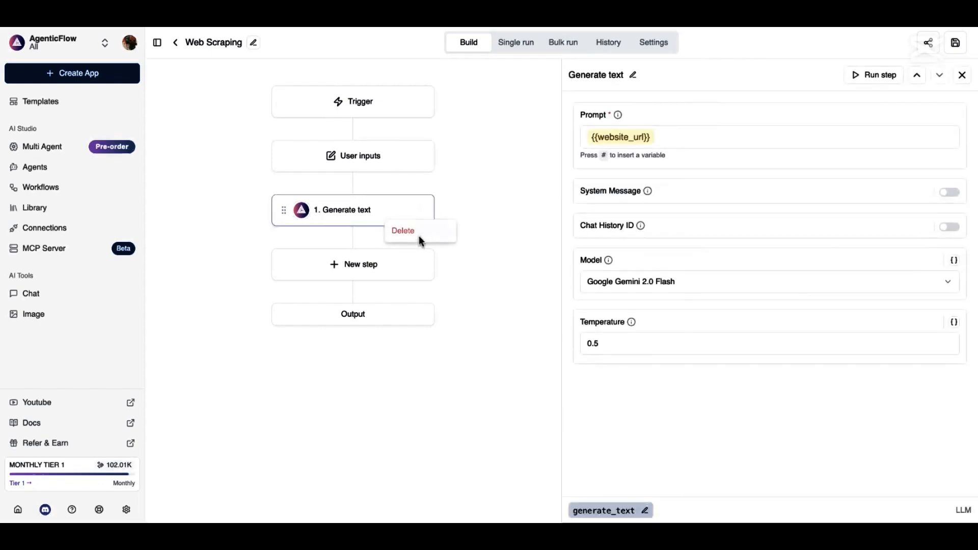
left_click(418, 235)
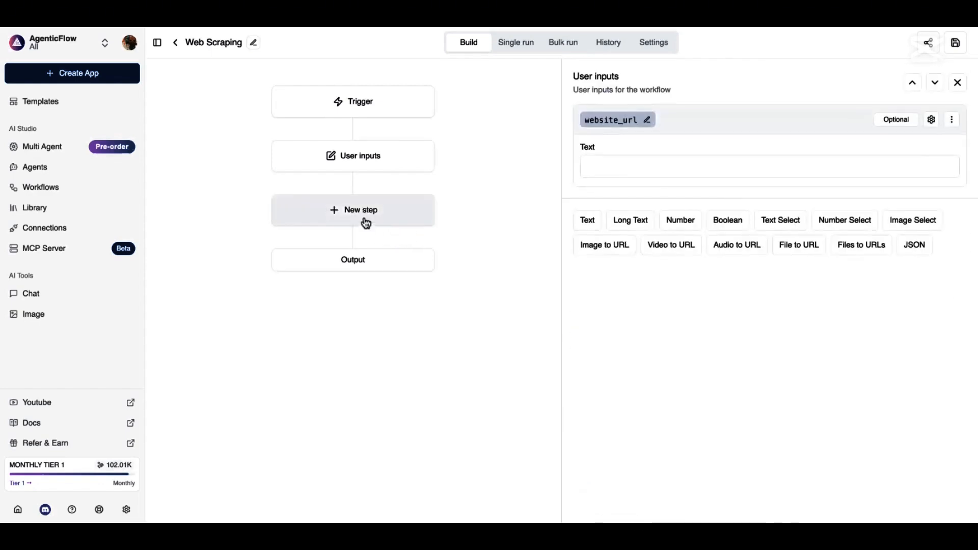
left_click(365, 223)
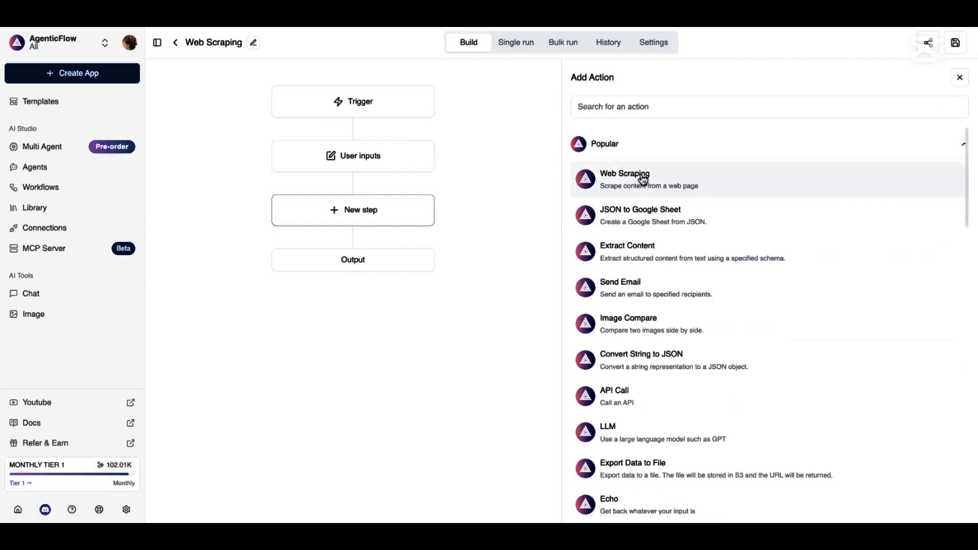
left_click(677, 180)
scroll(677, 180, "down", 8)
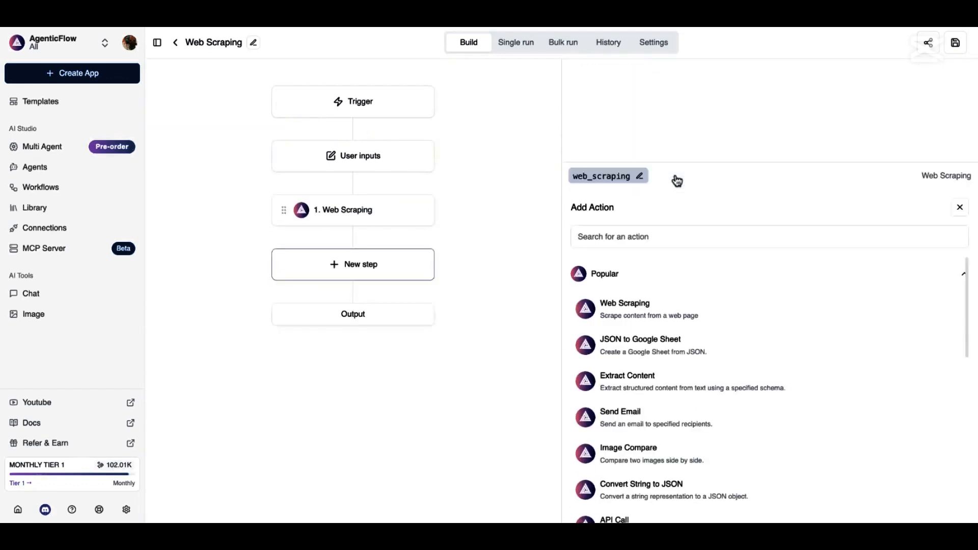
scroll(678, 184, "down", 3)
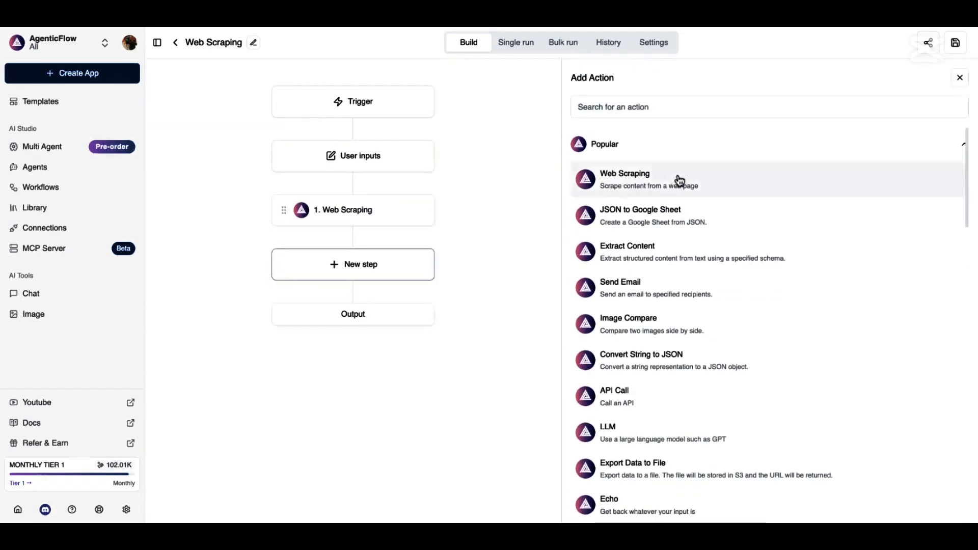
Set the Web Scraping step's Web URL to the {{website_url}} variable
left_click(367, 211)
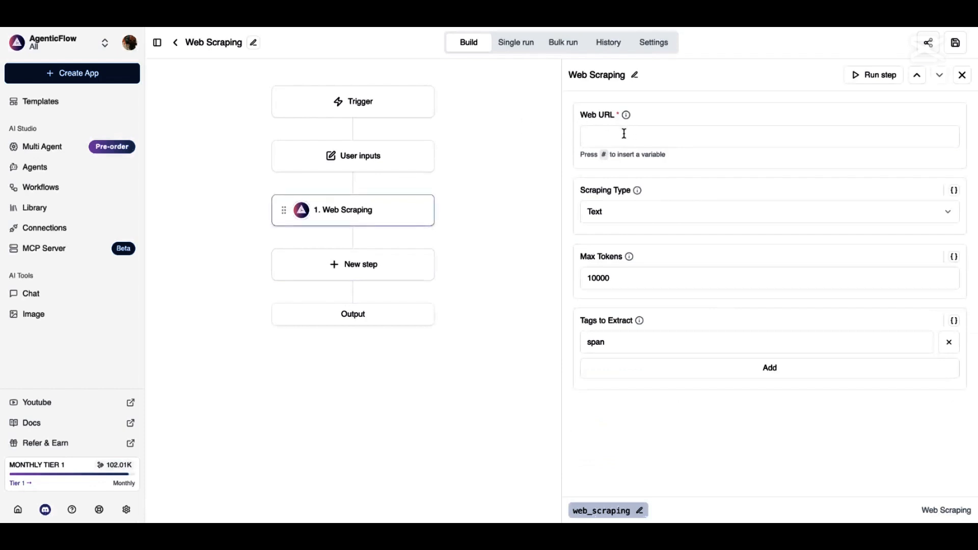
left_click(624, 134)
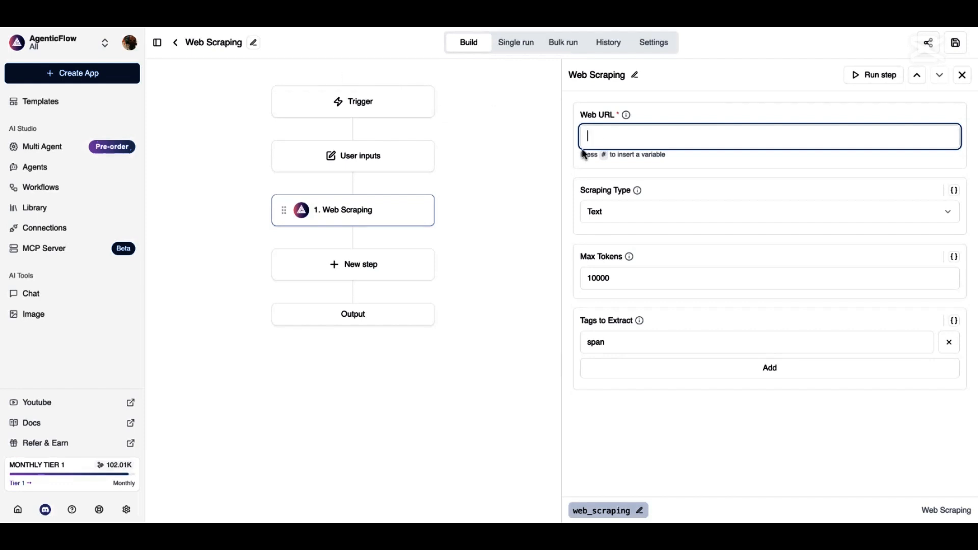
type("#")
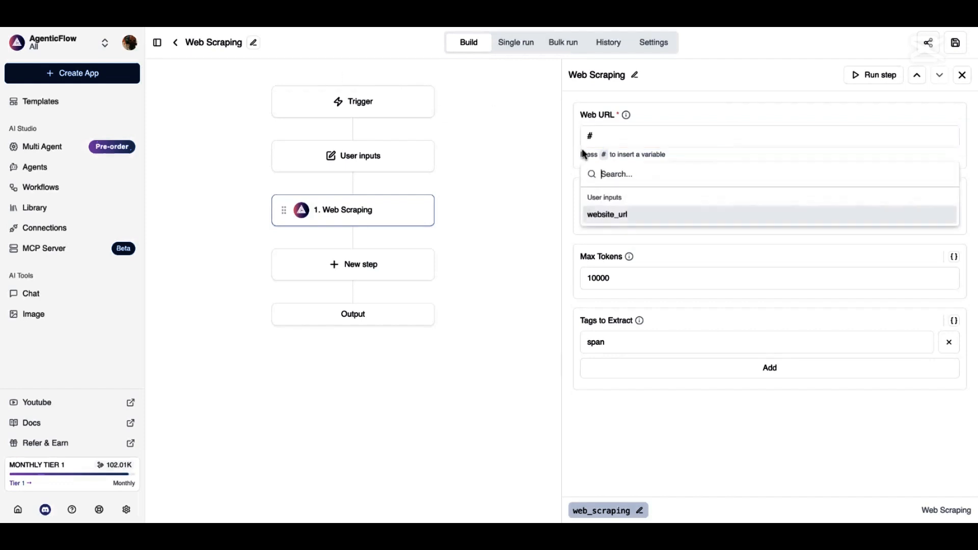
left_click(635, 218)
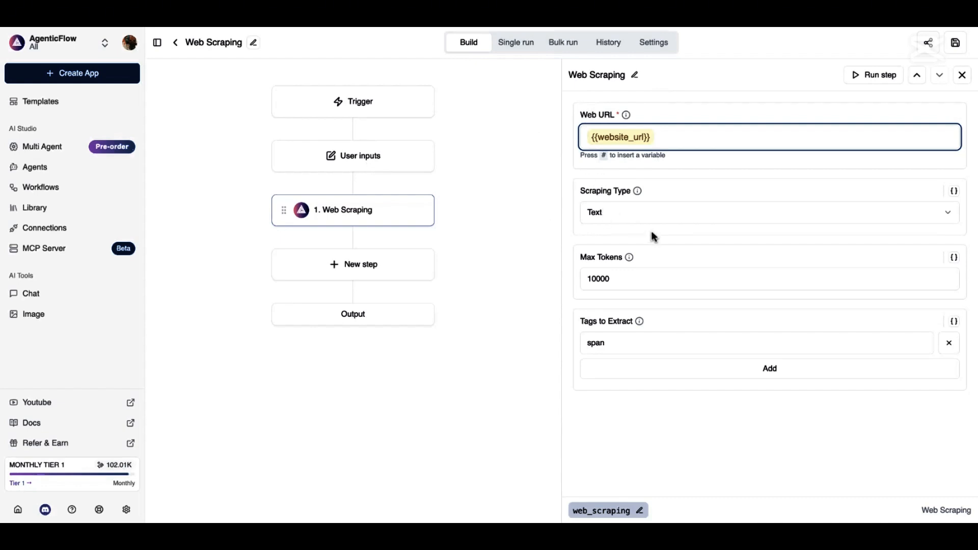
Keep Text as the scraping type with a 10000 Max Tokens limit
mouse_move(623, 187)
left_click(956, 220)
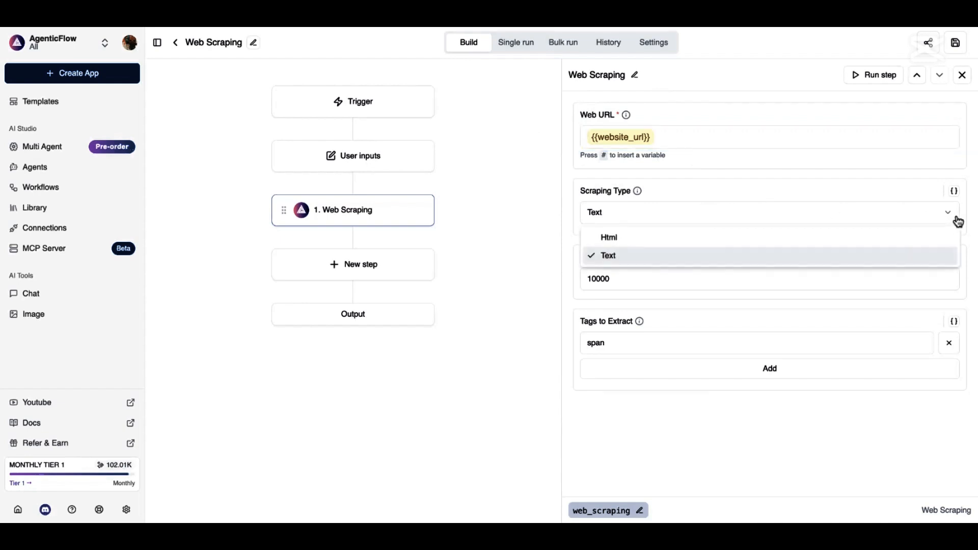
left_click(923, 263)
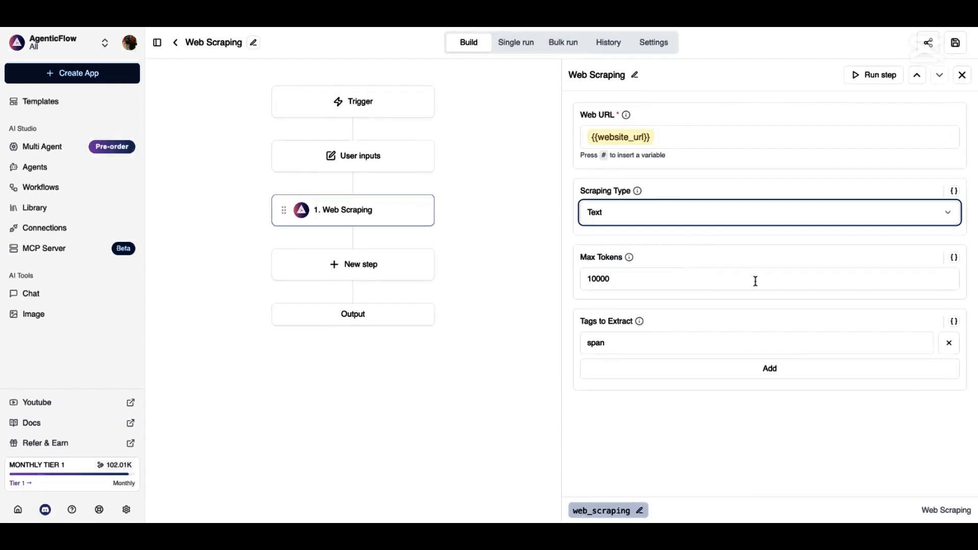
left_click(644, 280)
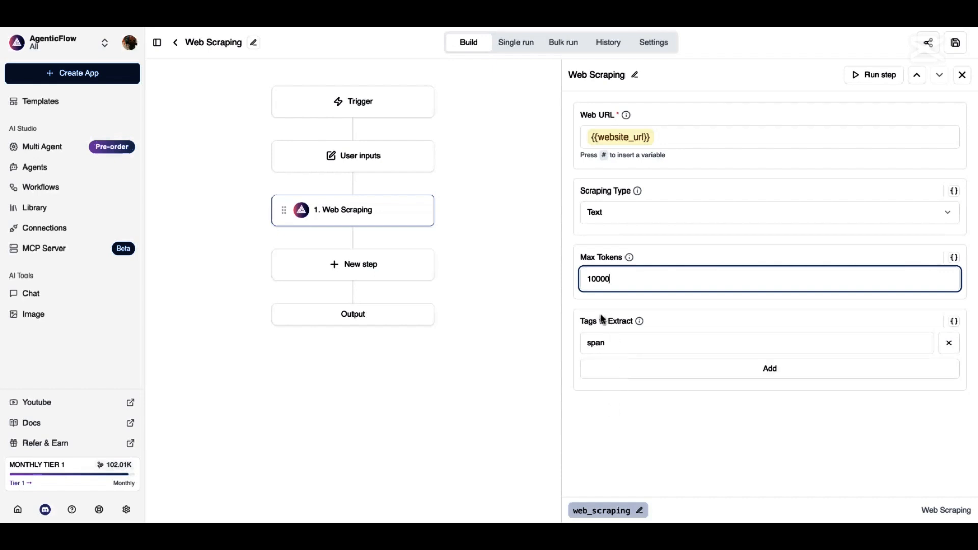
left_click_drag(586, 321, 635, 322)
left_click(664, 323)
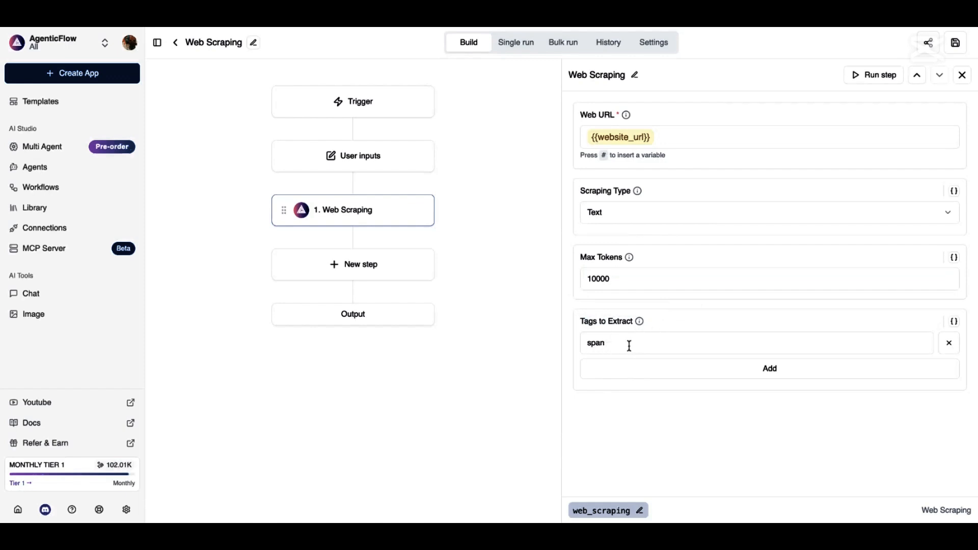
Add h1, h2, h3 and p to the tags to extract alongside span
left_click(644, 375)
left_click(606, 370)
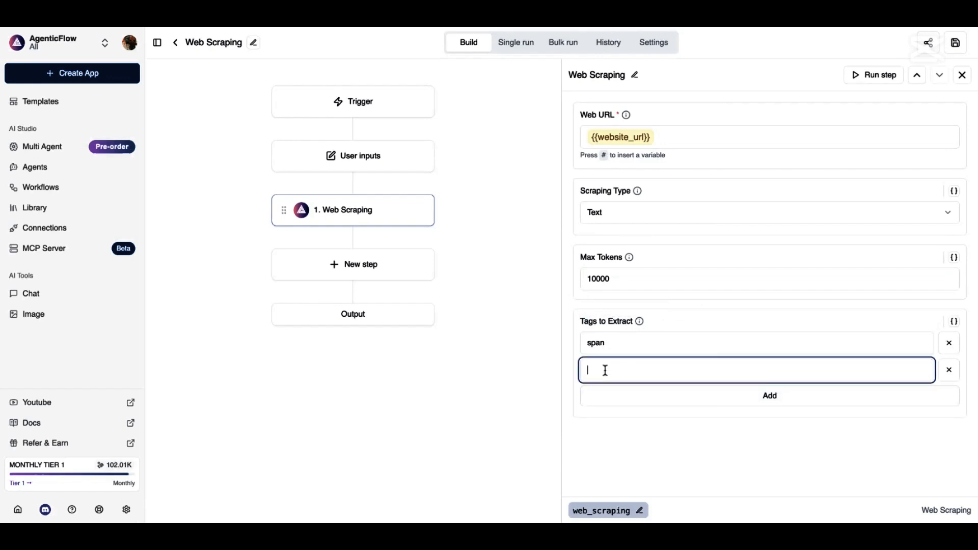
type("h1")
left_click(605, 400)
type("h2")
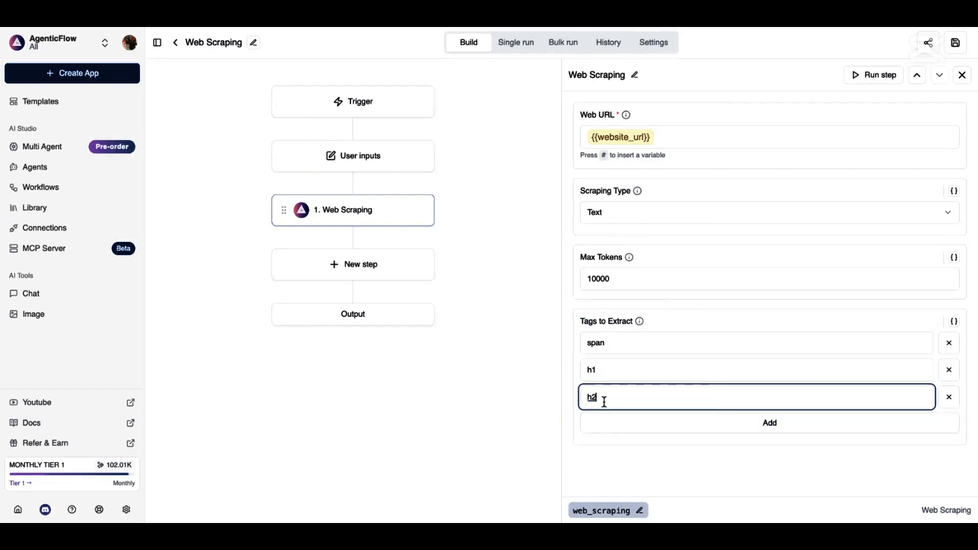
left_click(618, 427)
type("h3")
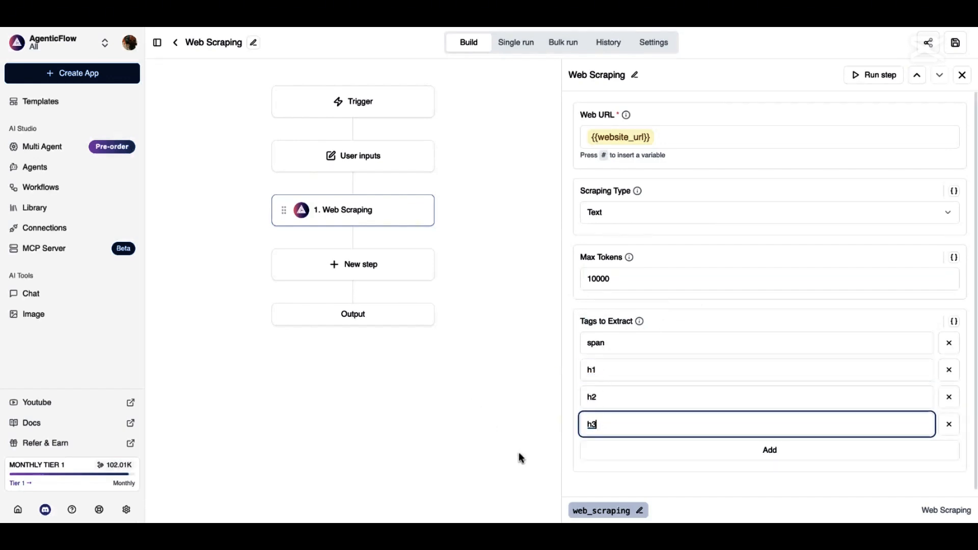
left_click(622, 451)
type("d")
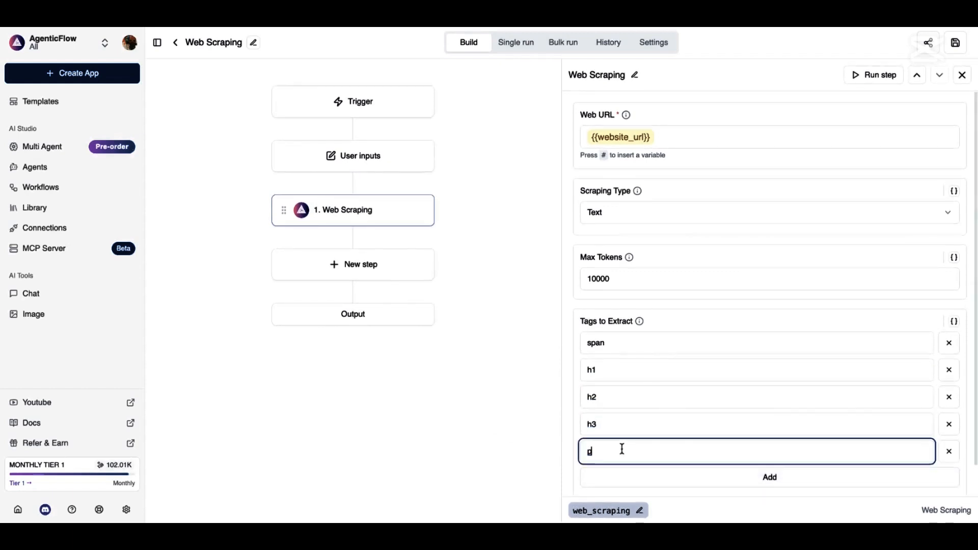
left_click(512, 461)
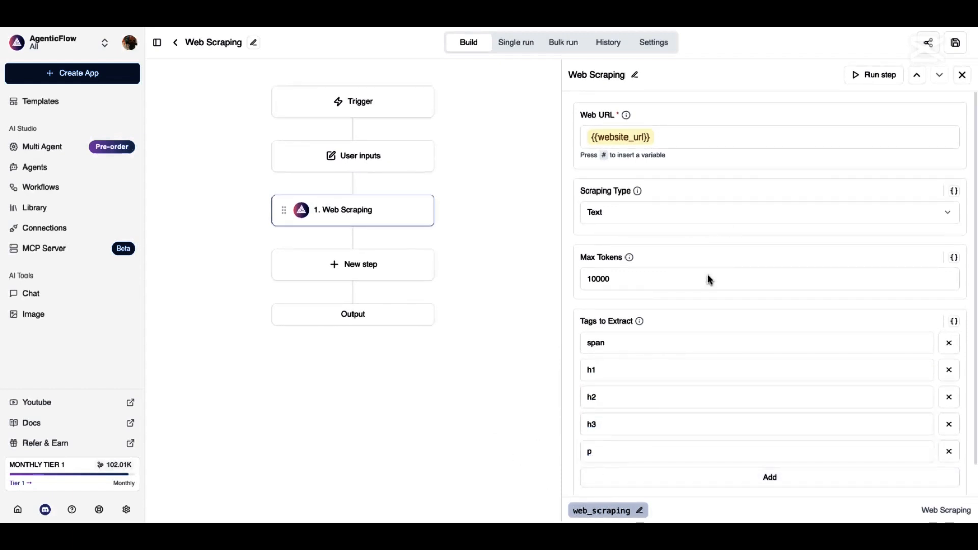
scroll(710, 279, "down", 1)
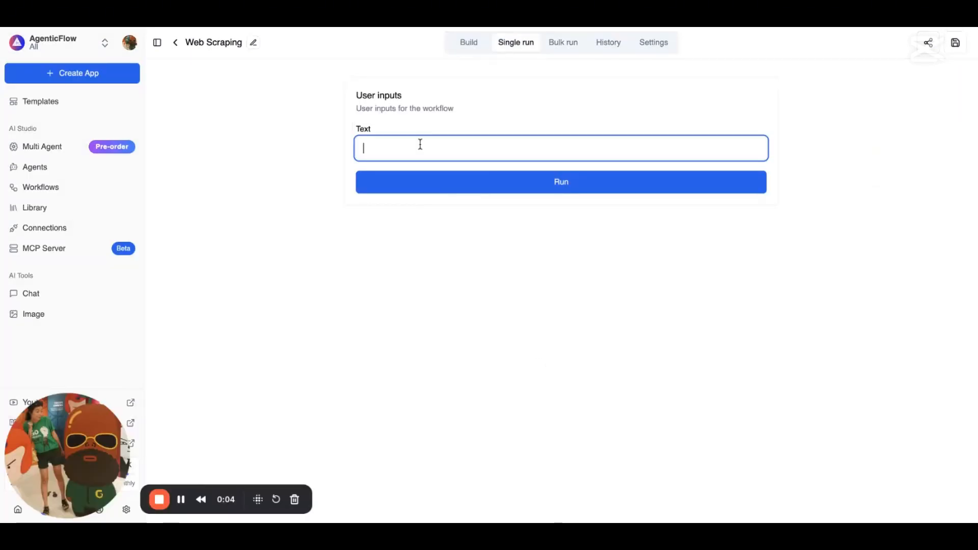
Single-run the workflow on the agenticflow.ai content-creation URL and expand the extracted content
type("https://agenticflow.ai/functions/marketing/content-creation")
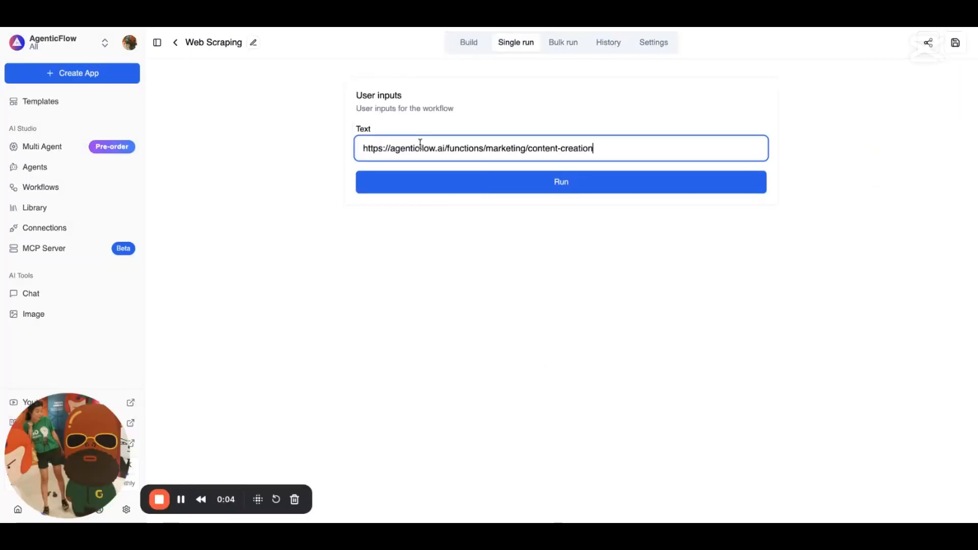
left_click(474, 192)
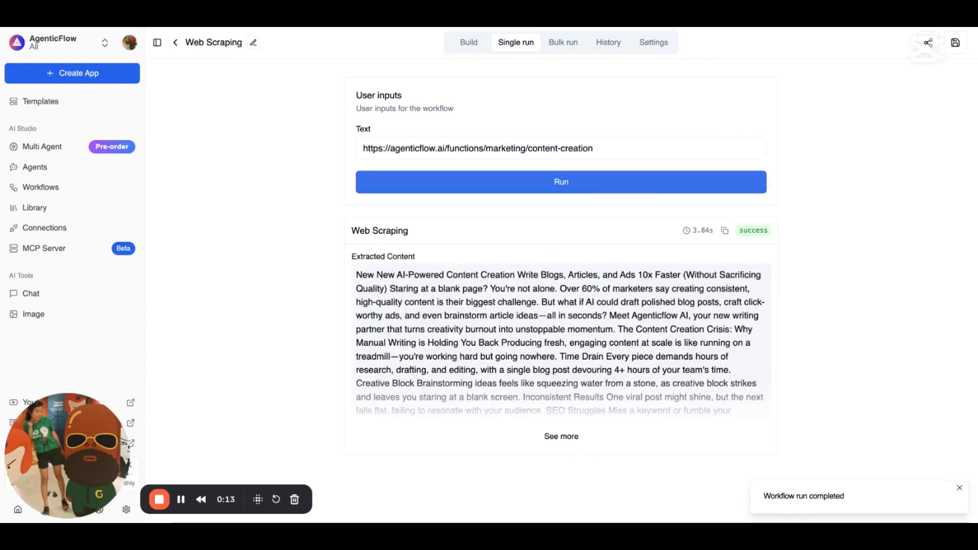
left_click(567, 439)
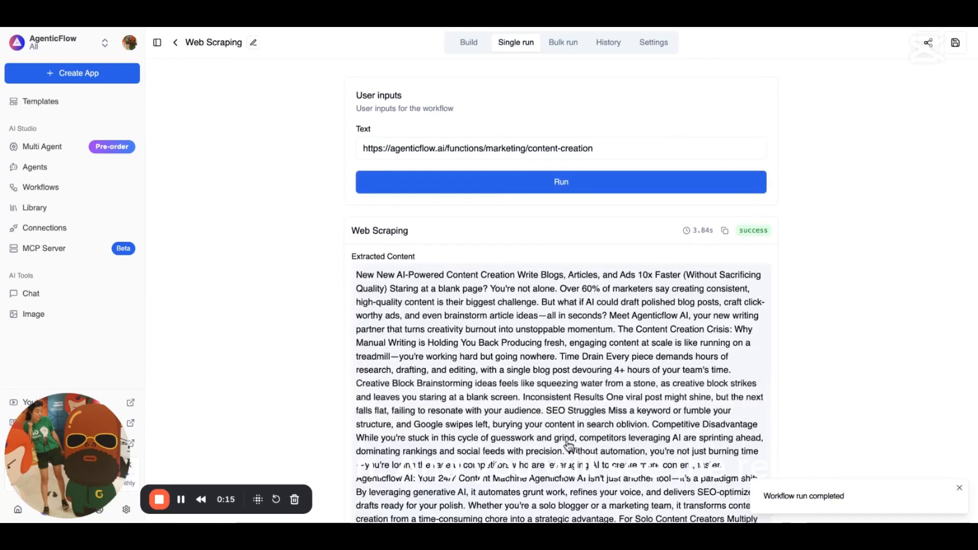
scroll(560, 395, "down", 2)
scroll(558, 399, "up", 1)
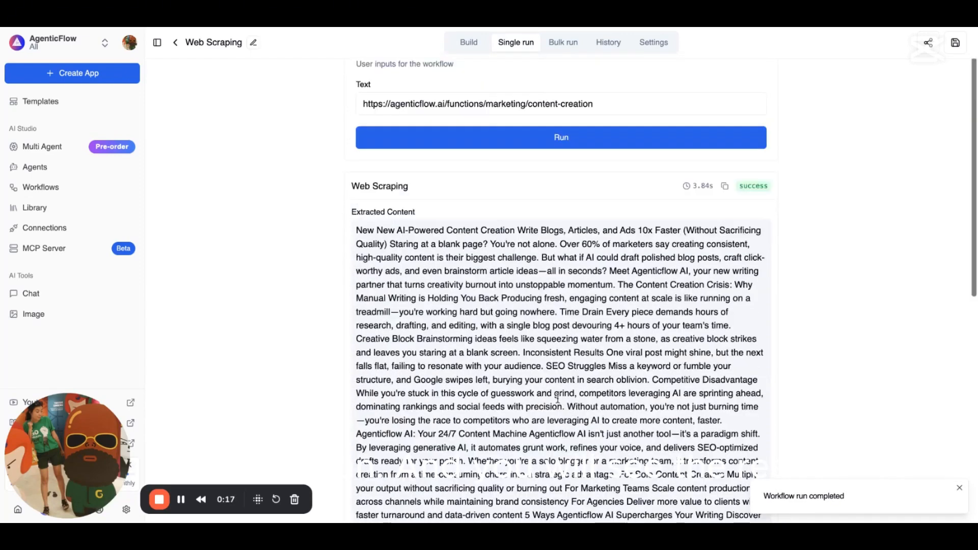
scroll(558, 398, "up", 1)
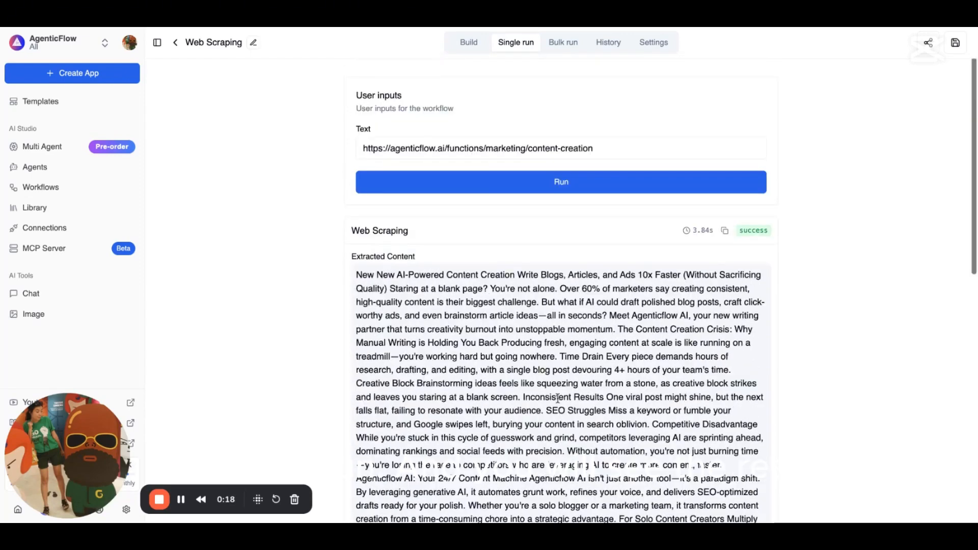
left_click(563, 45)
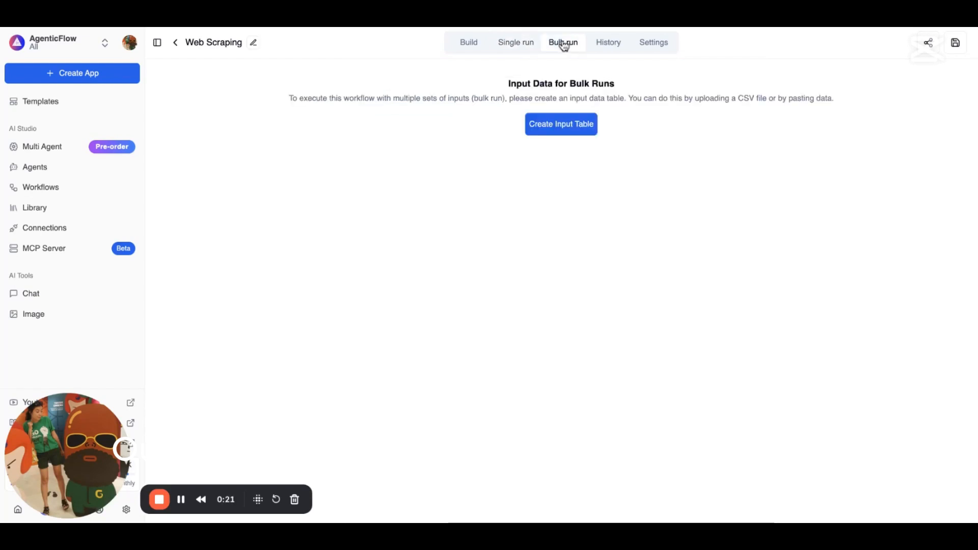
left_click(556, 123)
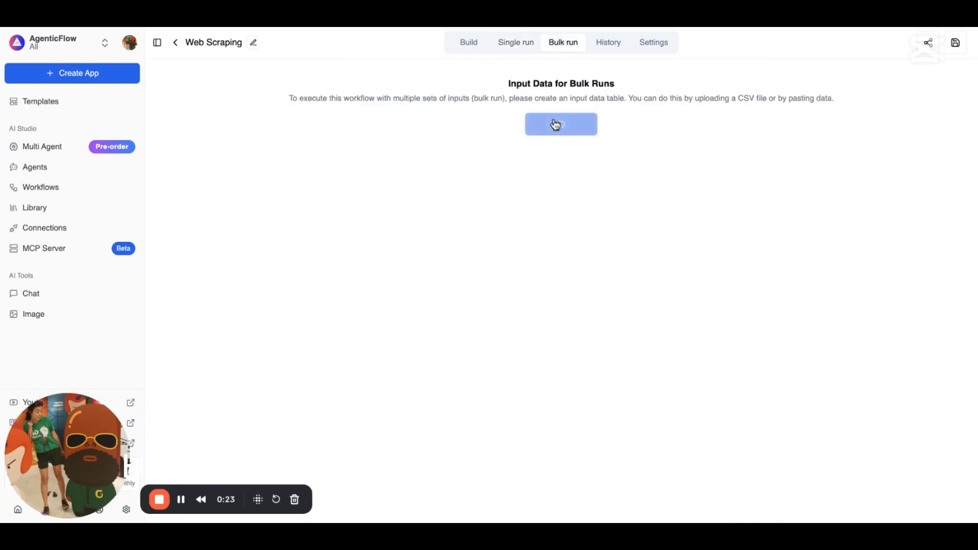
left_click(194, 157)
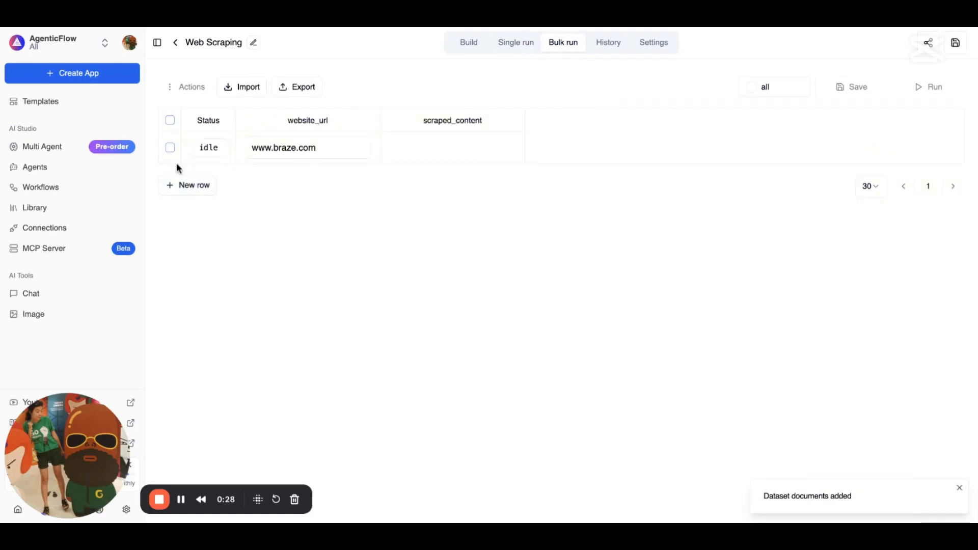
left_click(187, 186)
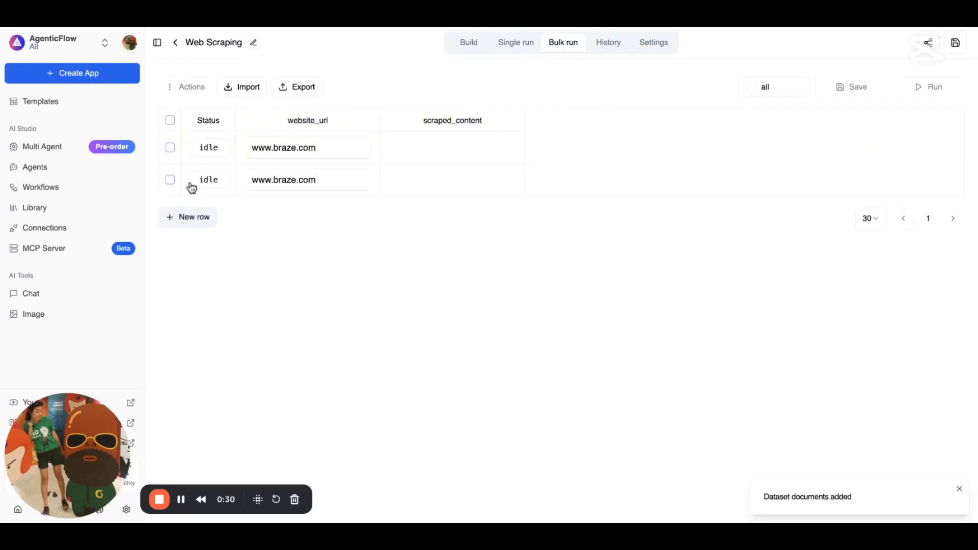
left_click(312, 181)
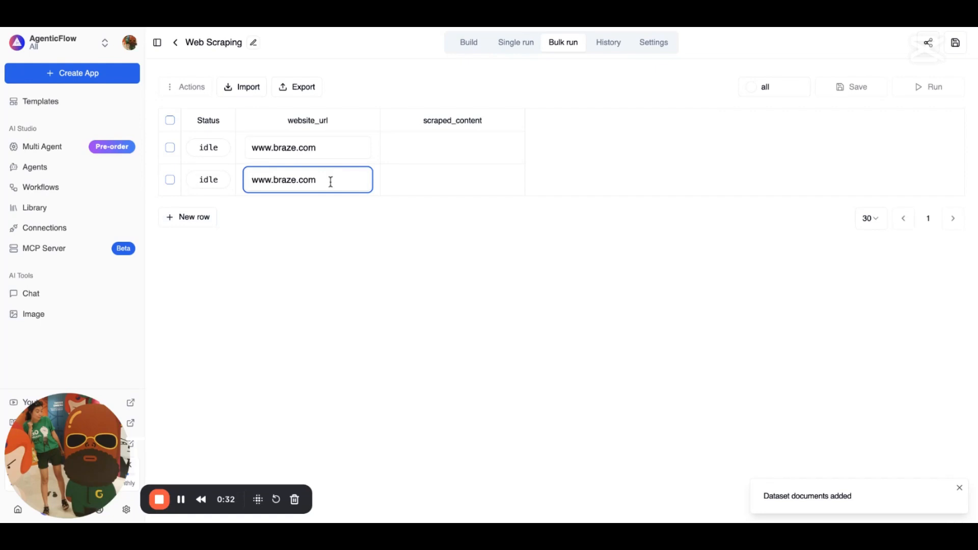
key("BackSpace")
key("BackSpace")
key("BackSpace")
key("BackSpace")
key("BackSpace")
key("BackSpace")
key("BackSpace")
key("BackSpace")
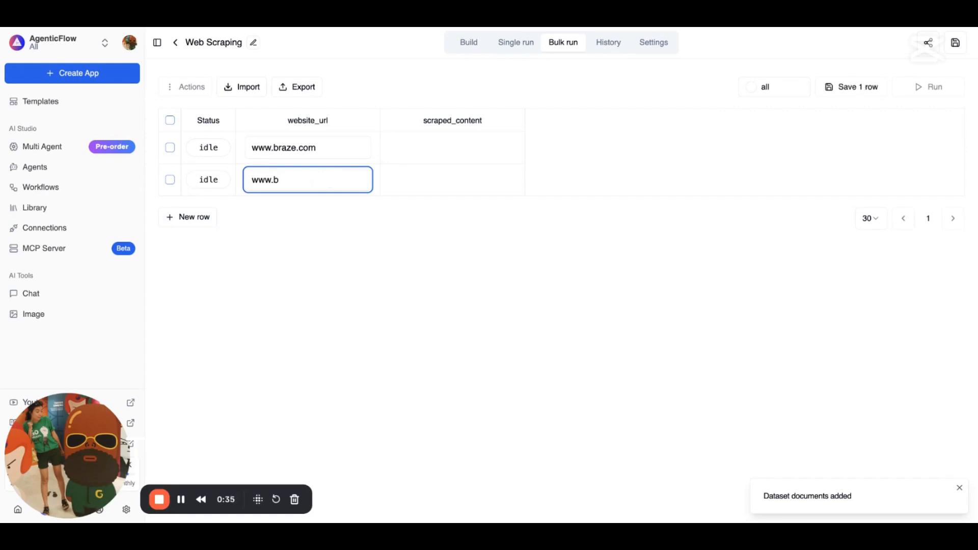
key("BackSpace")
type("agentic")
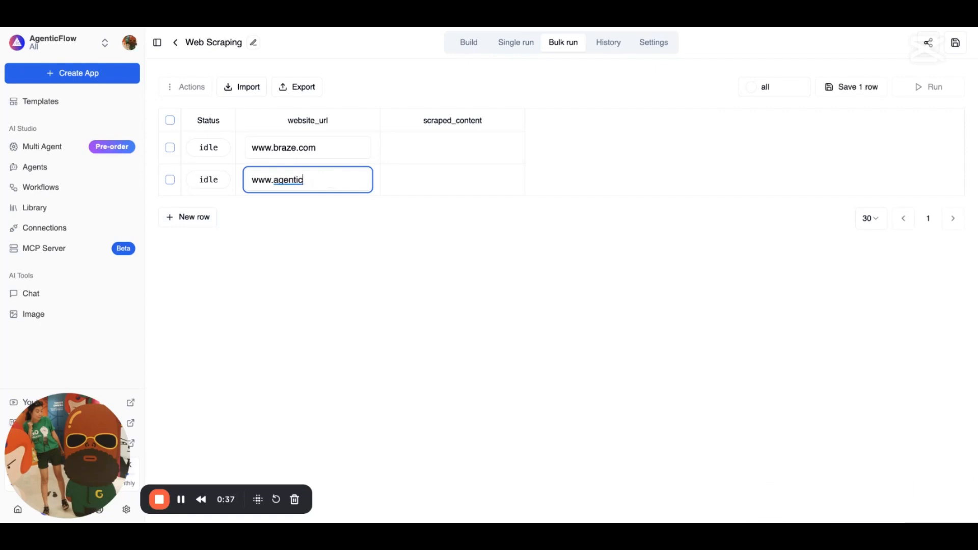
type("flow.ai")
Add a third row and change its URL to a clevertap site
left_click(171, 217)
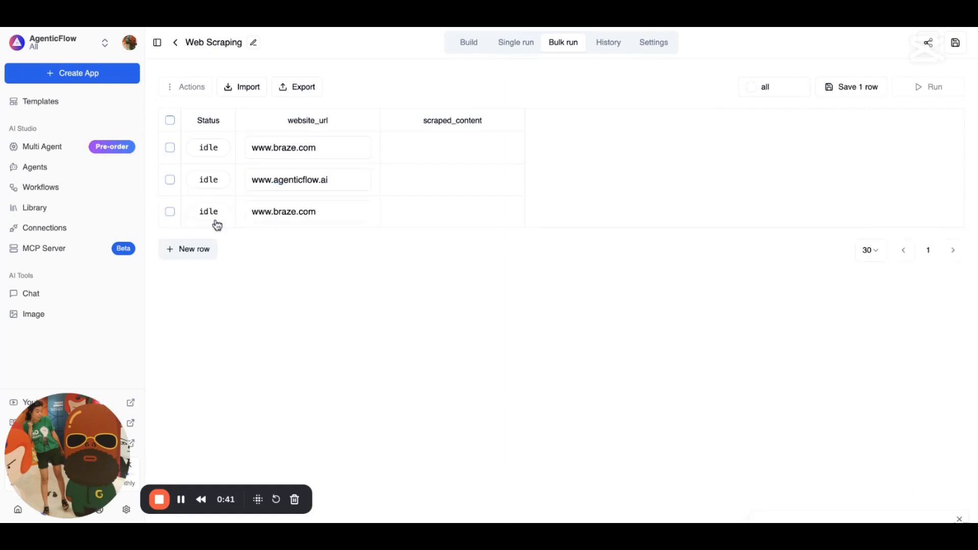
left_click_drag(318, 212, 283, 212)
key("BackSpace")
key("BackSpace")
key("BackSpace")
type("clev")
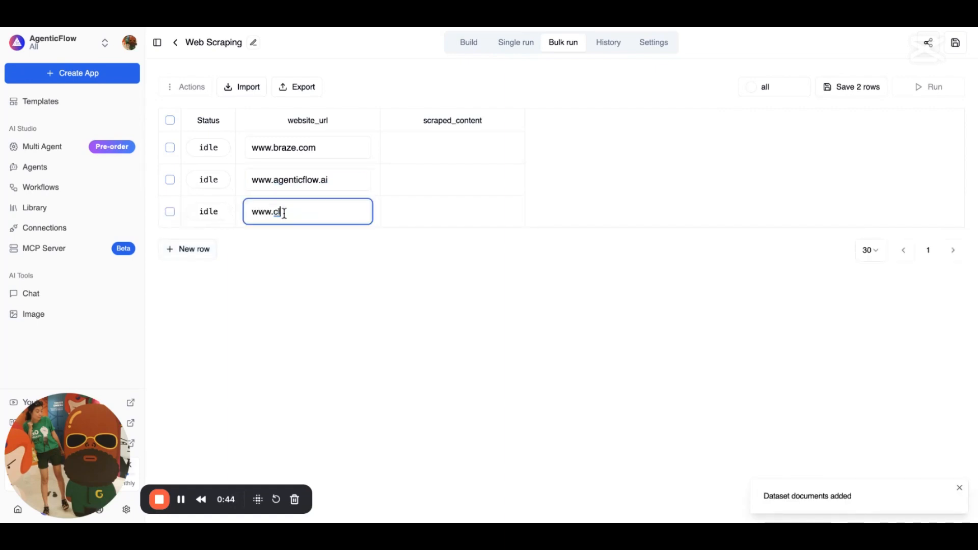
type("ertap.ai")
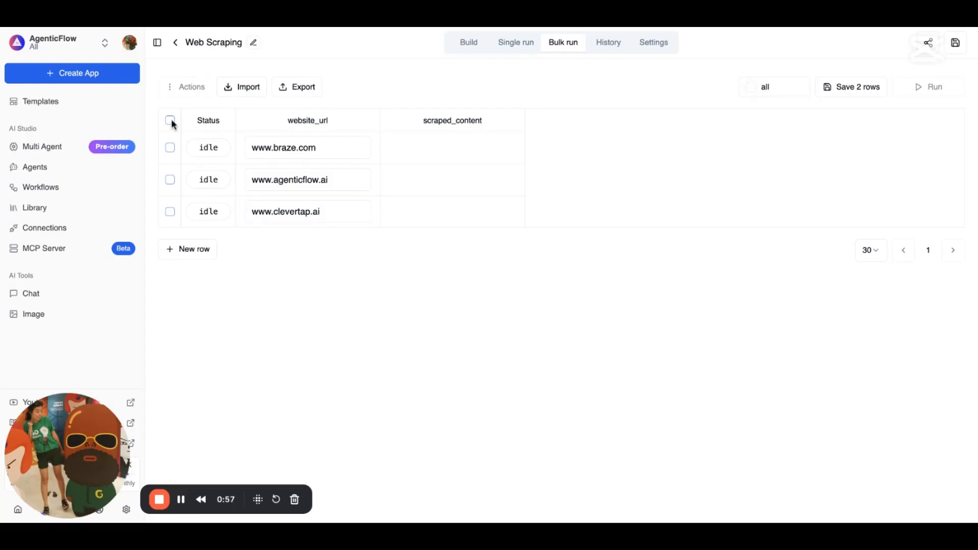
Select all three URL rows for the bulk run and check the status filter options
left_click(171, 120)
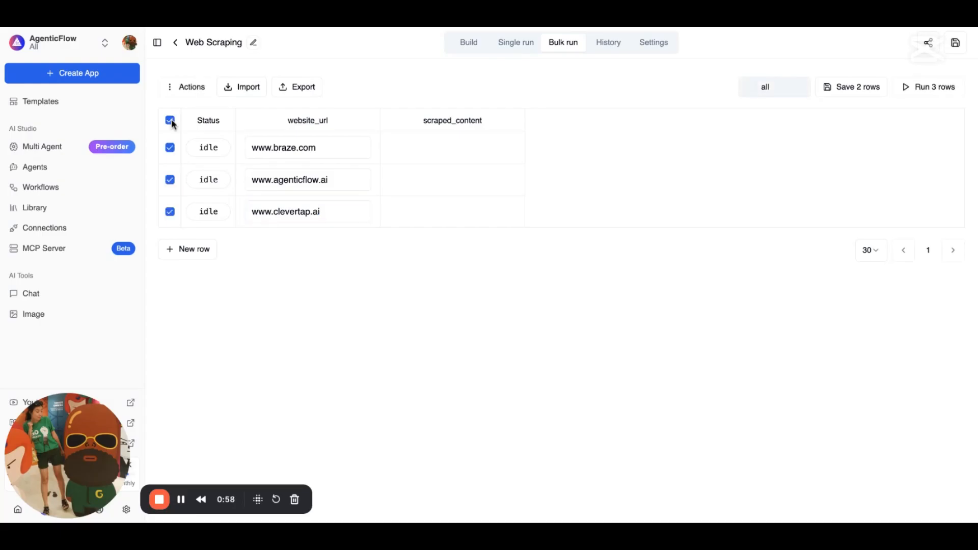
left_click(752, 90)
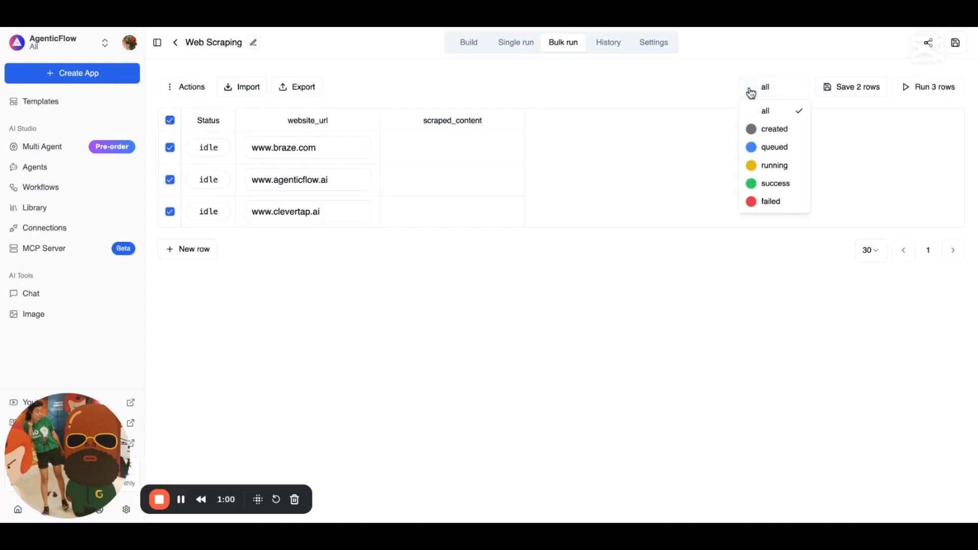
left_click(920, 91)
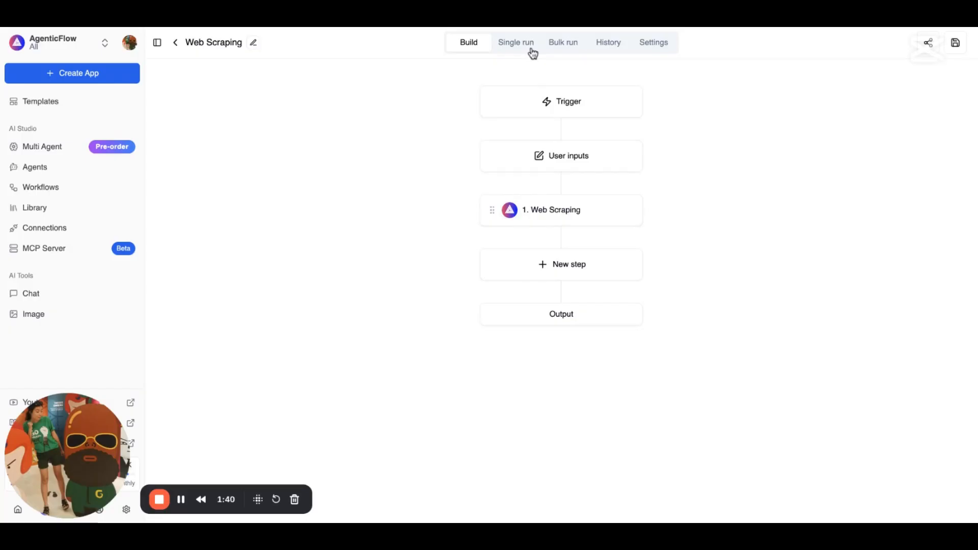
Review the Web Scraping step's settings and start a new step after it
left_click(537, 213)
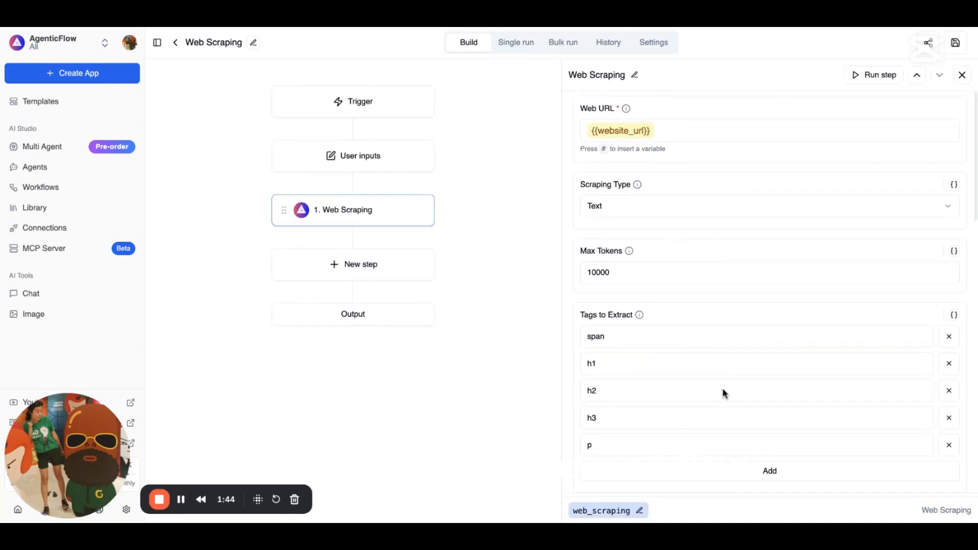
scroll(722, 393, "down", 3)
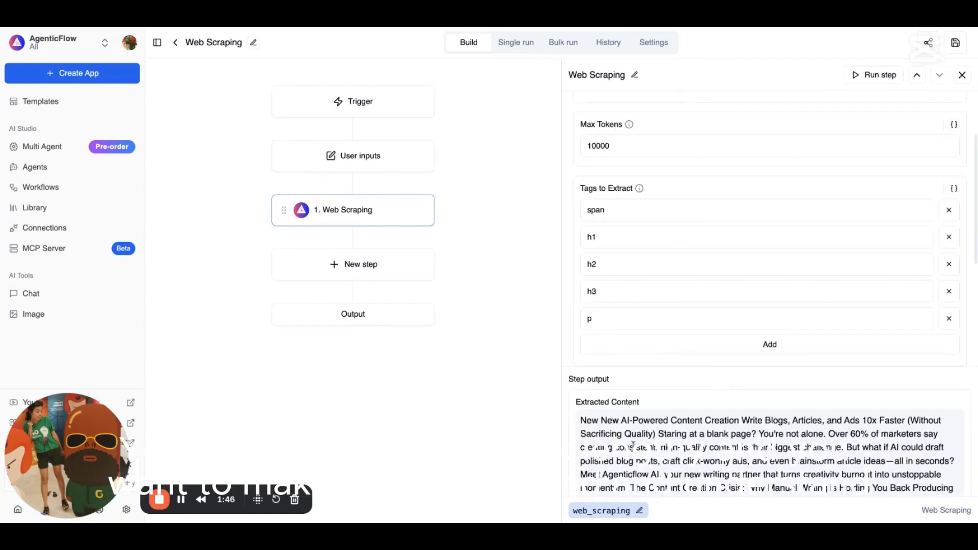
scroll(634, 446, "down", 2)
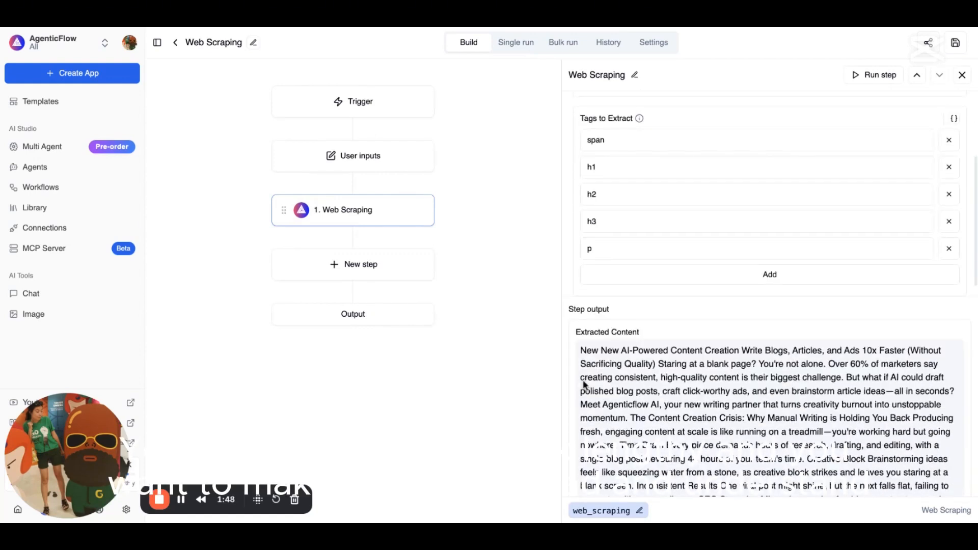
scroll(638, 385, "down", 2)
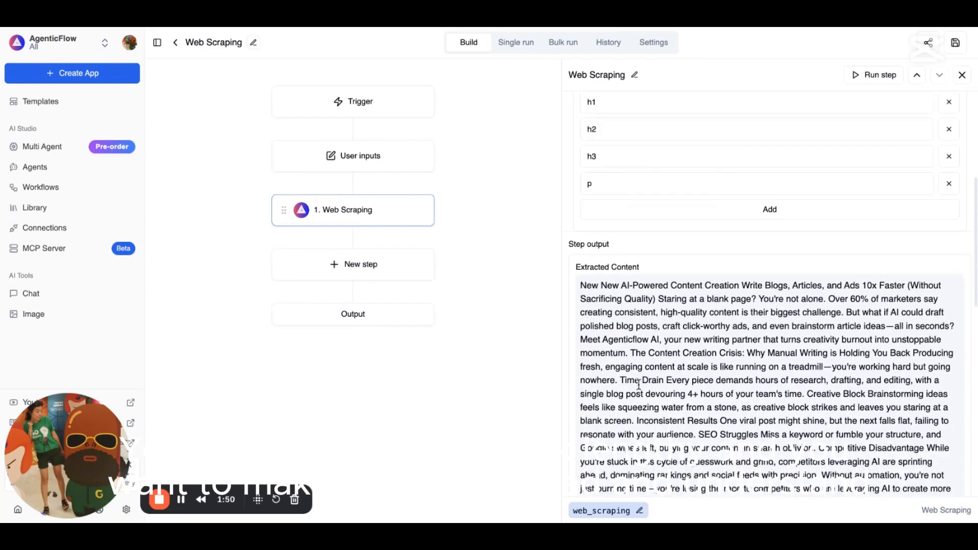
scroll(638, 384, "down", 2)
left_click(355, 267)
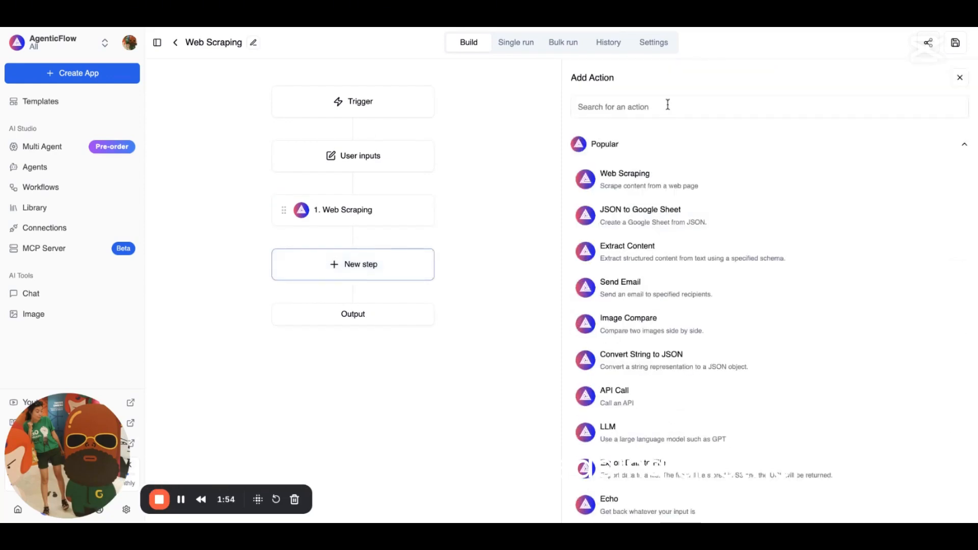
Search 'llm' among actions, add the LLM step after Web Scraping, and open it
left_click(668, 108)
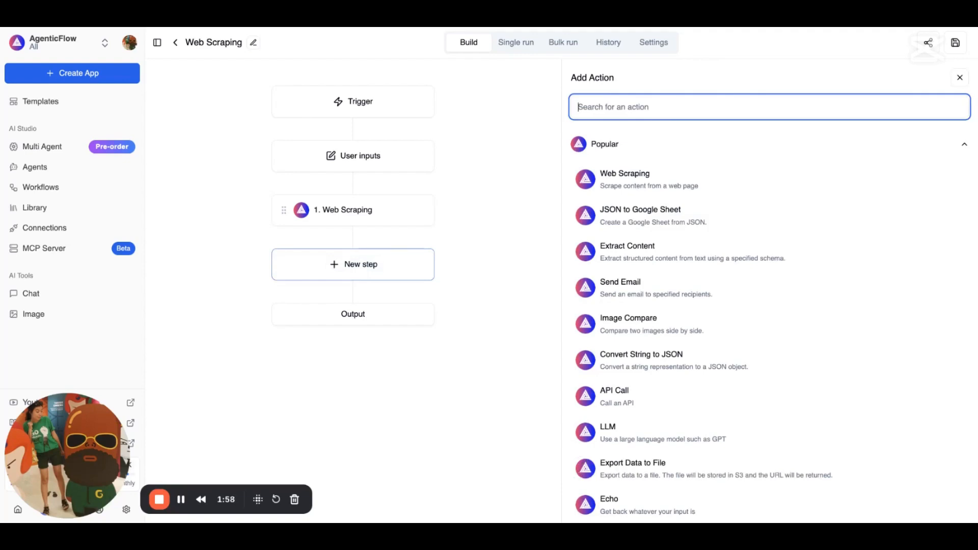
type("llm")
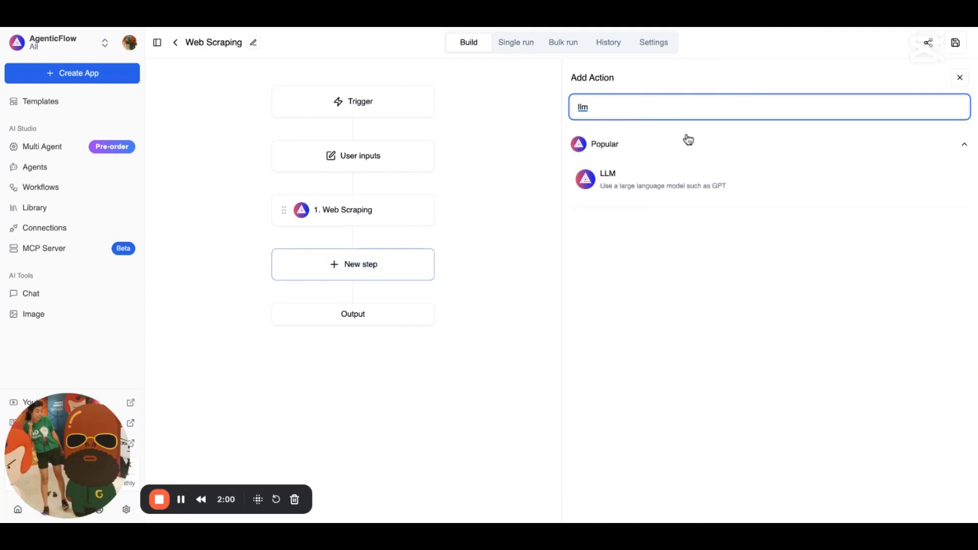
left_click(684, 180)
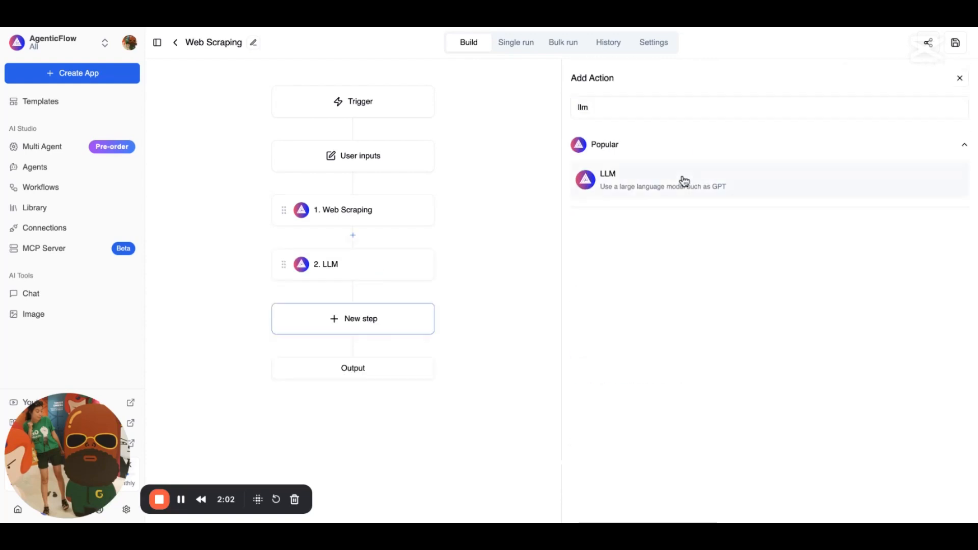
left_click(369, 268)
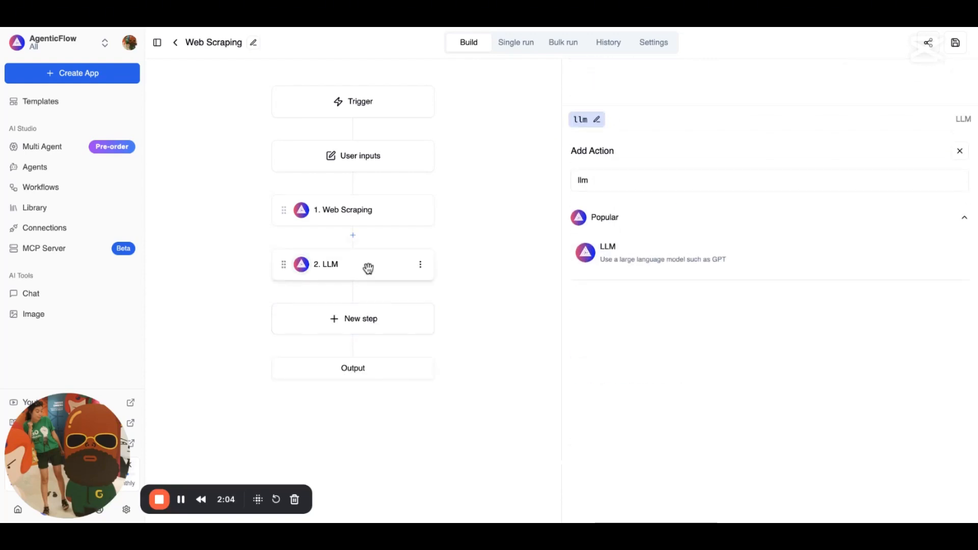
Set the LLM prompt to 'From {{web_scraping.scraped_content}}, please summary in 5 sentences' using DeepSeek V3
left_click(667, 136)
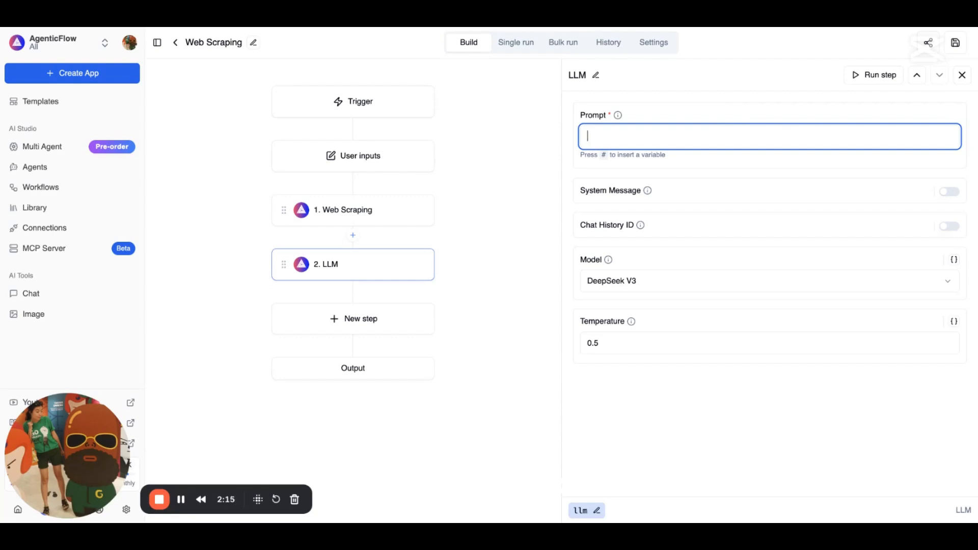
type("#")
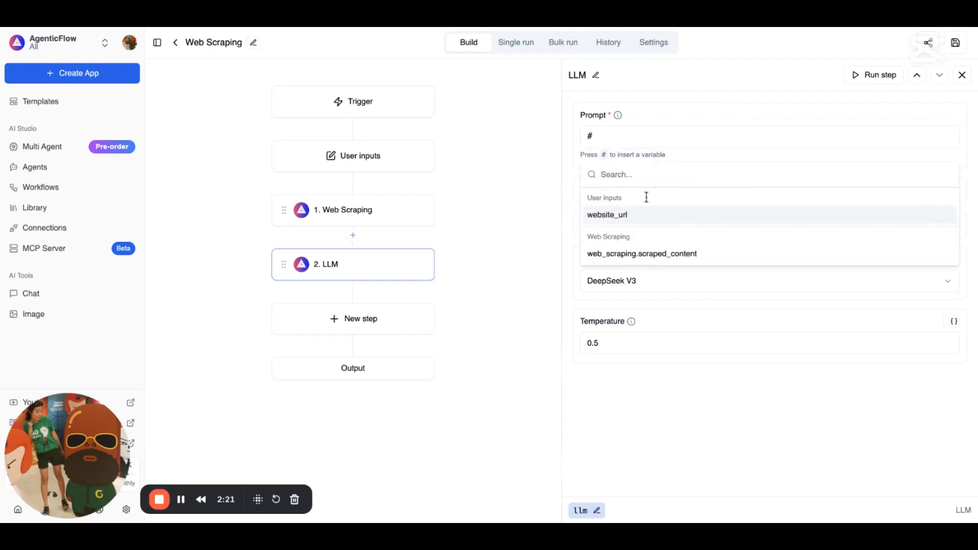
left_click(646, 254)
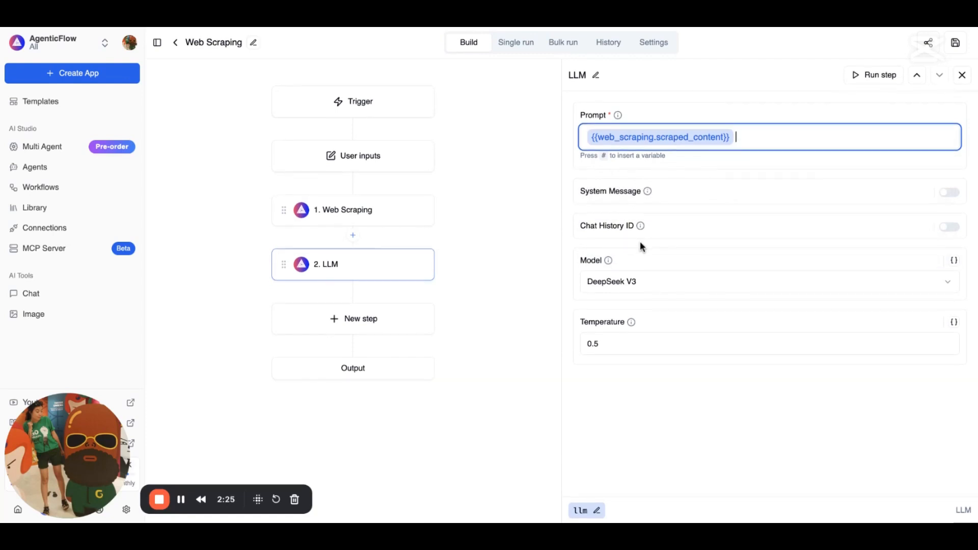
mouse_move(640, 226)
type("From")
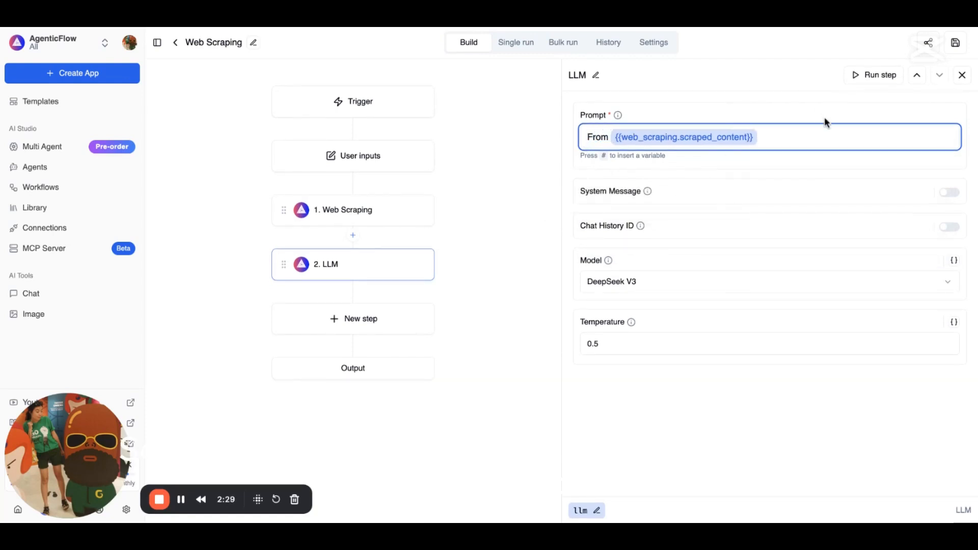
left_click(812, 135)
type(", please summa")
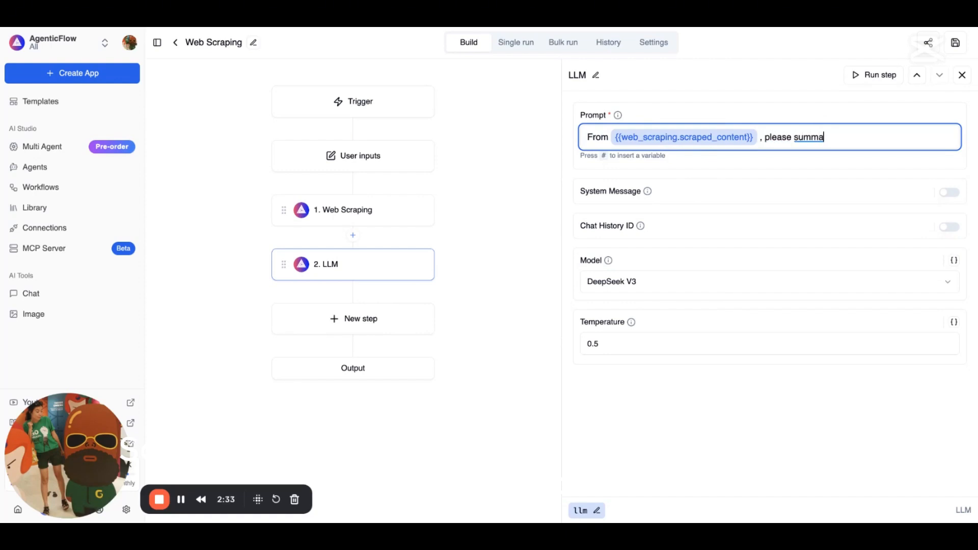
type("ry in 5 sentences")
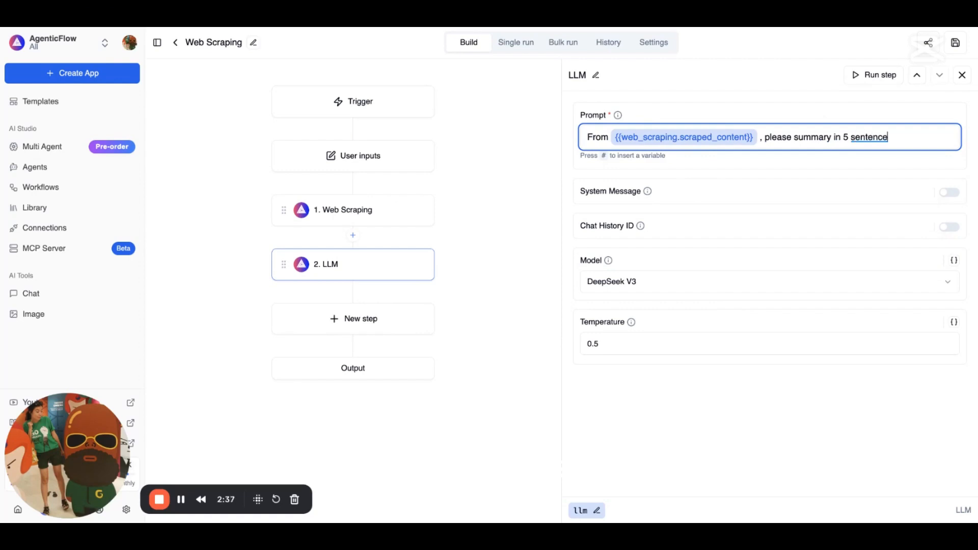
left_click(814, 290)
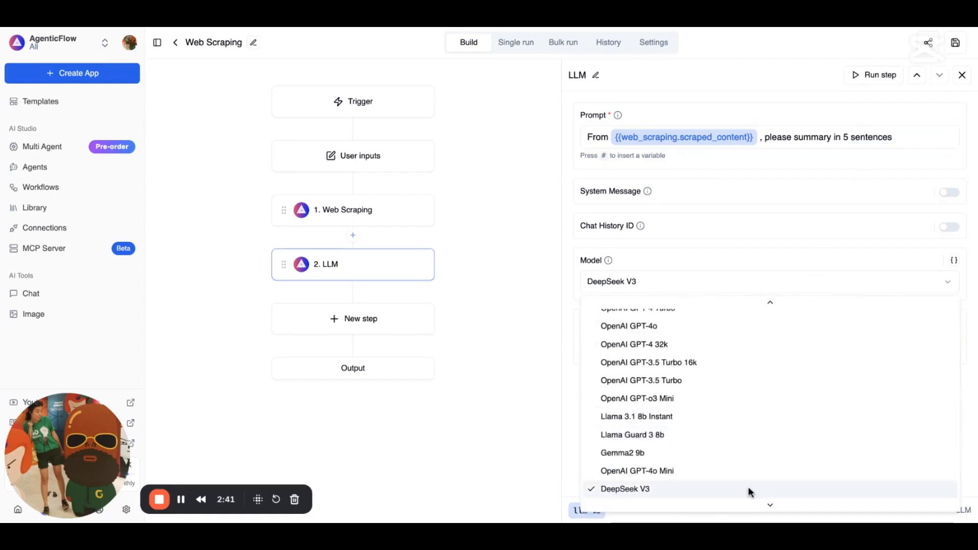
left_click(733, 491)
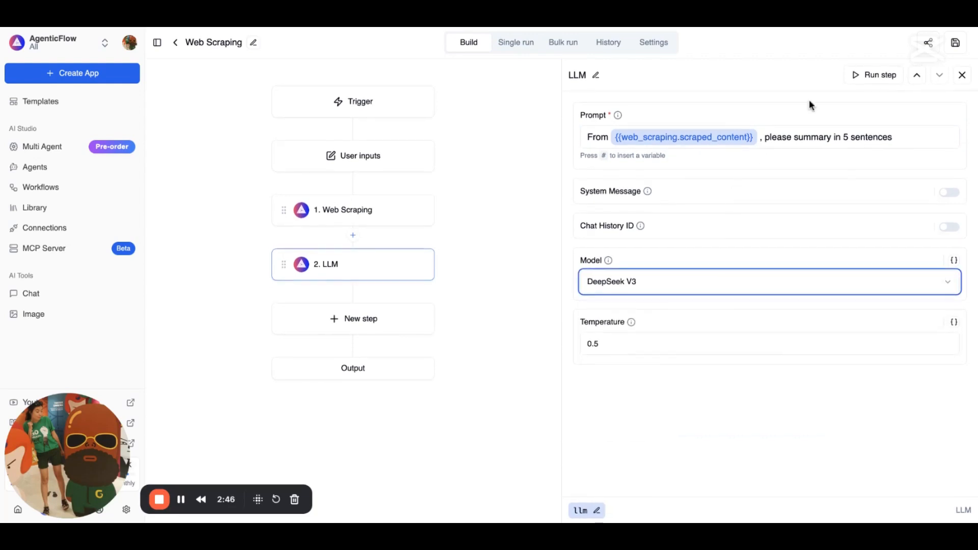
Run the LLM step and review its numbered 5-sentence summary of the climate-change article
left_click(880, 74)
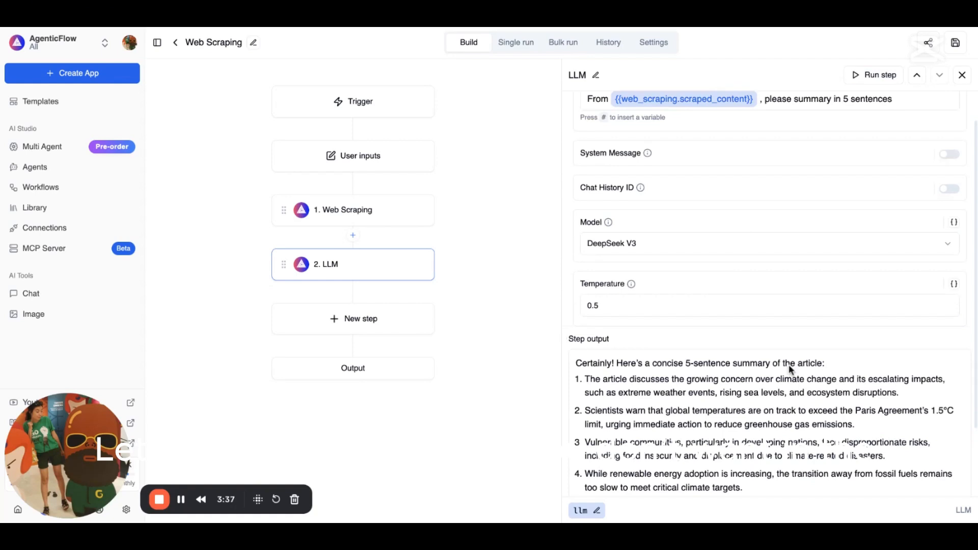
scroll(717, 428, "down", 1)
scroll(716, 428, "up", 1)
Append '. Do not have any sentence like' plus the unwanted intro line to the prompt, then rerun the LLM step
left_click(726, 139)
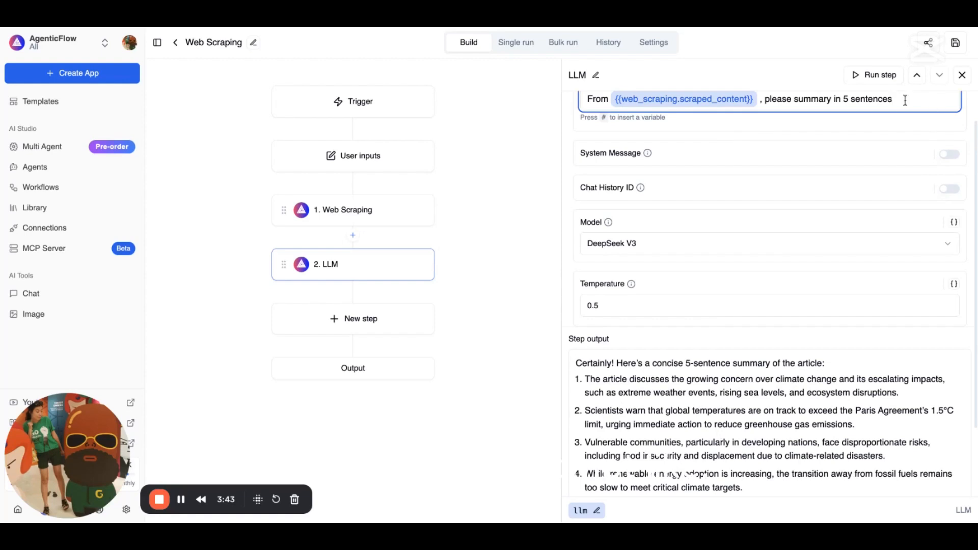
type(". Do not have any sent")
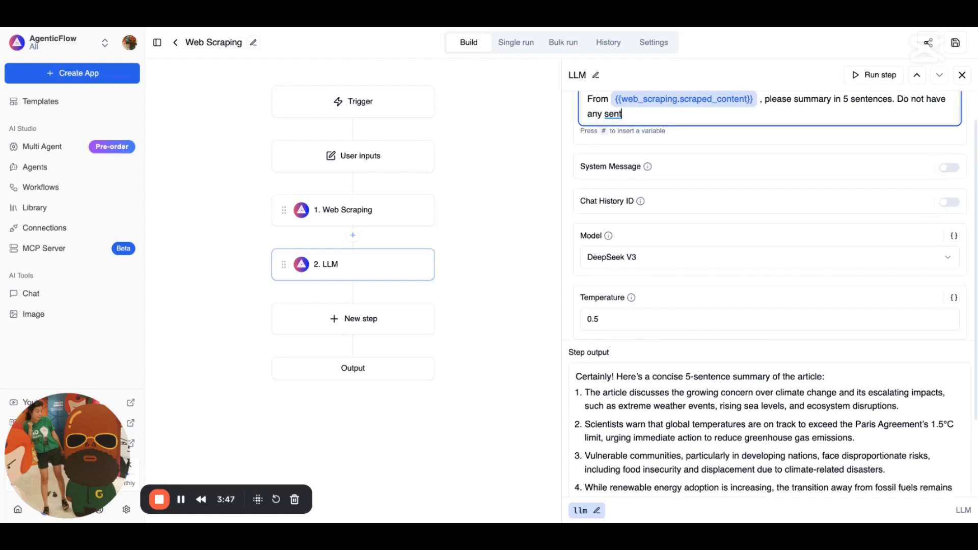
type("ence like")
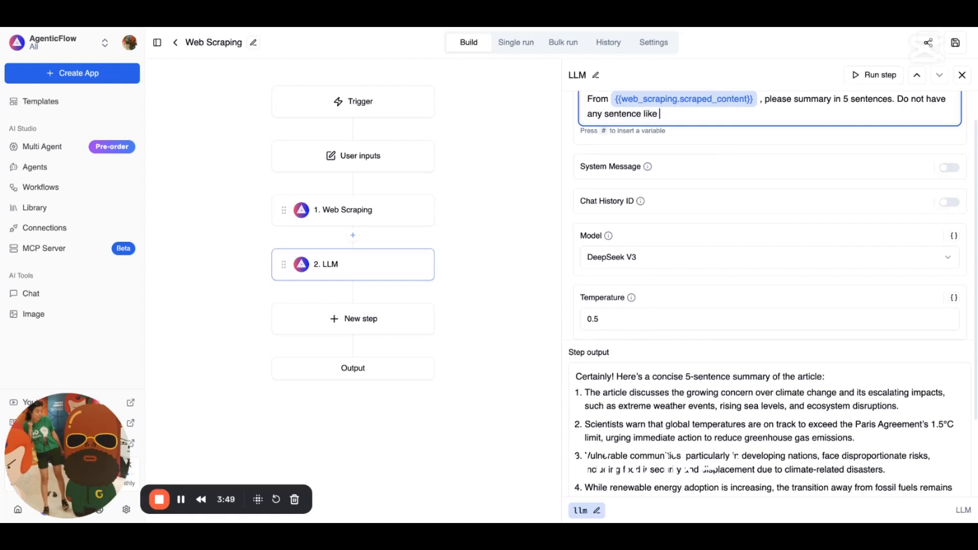
left_click(856, 386)
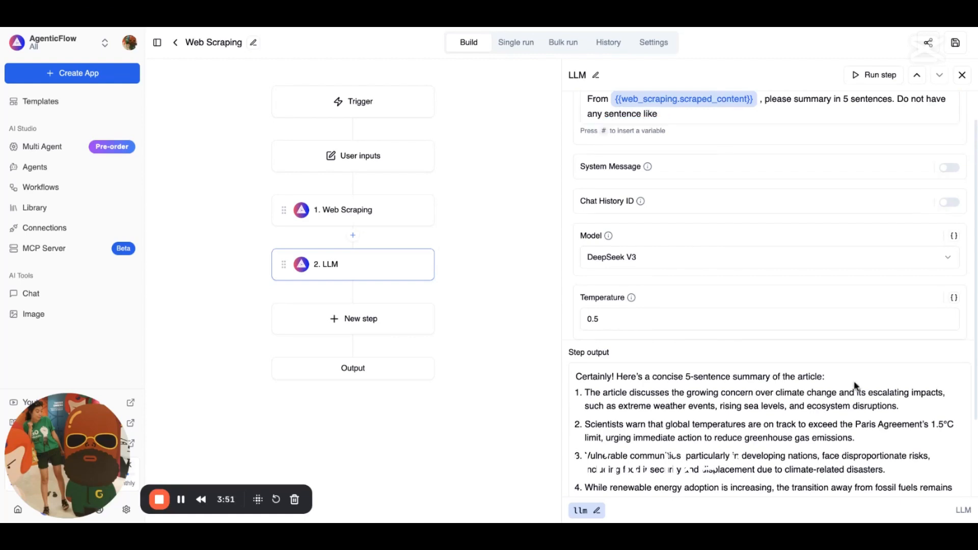
left_click_drag(855, 385, 616, 376)
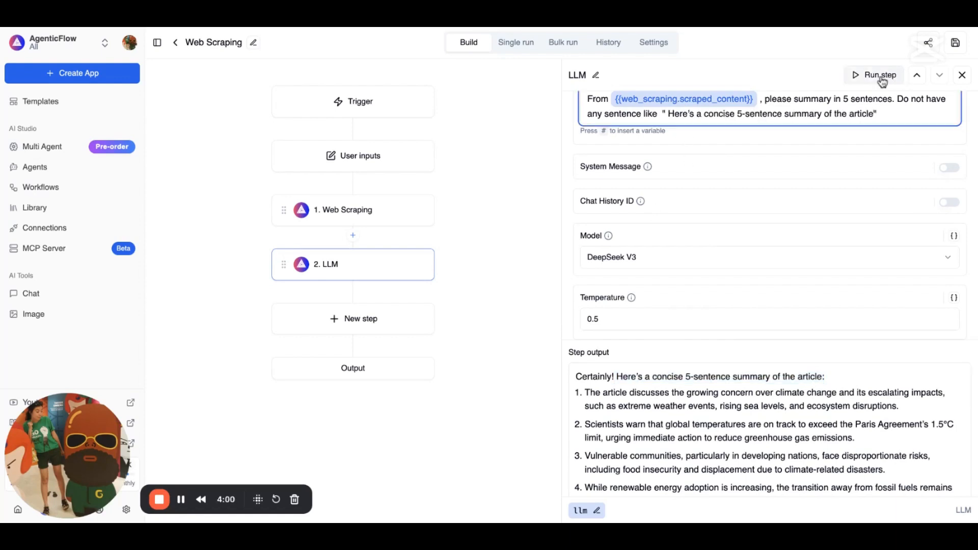
left_click(881, 82)
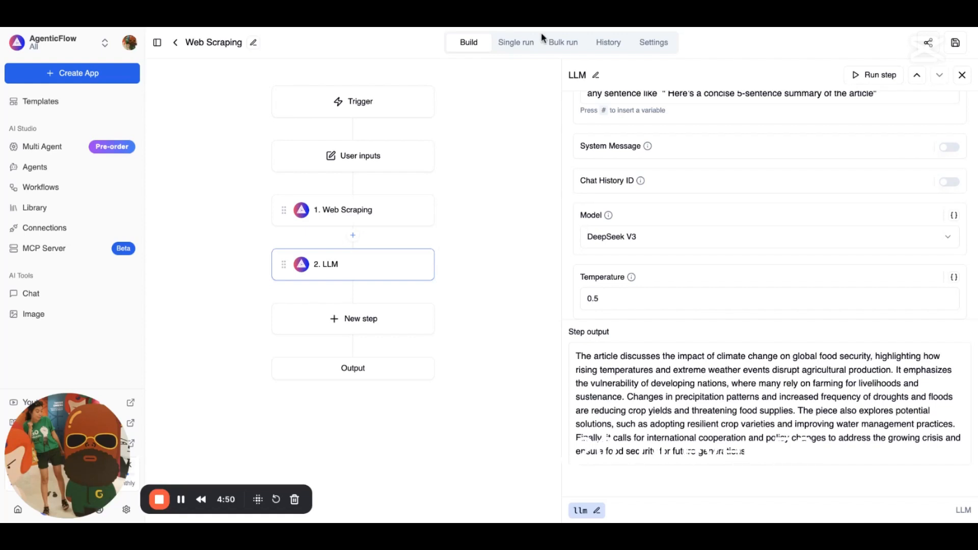
left_click(566, 42)
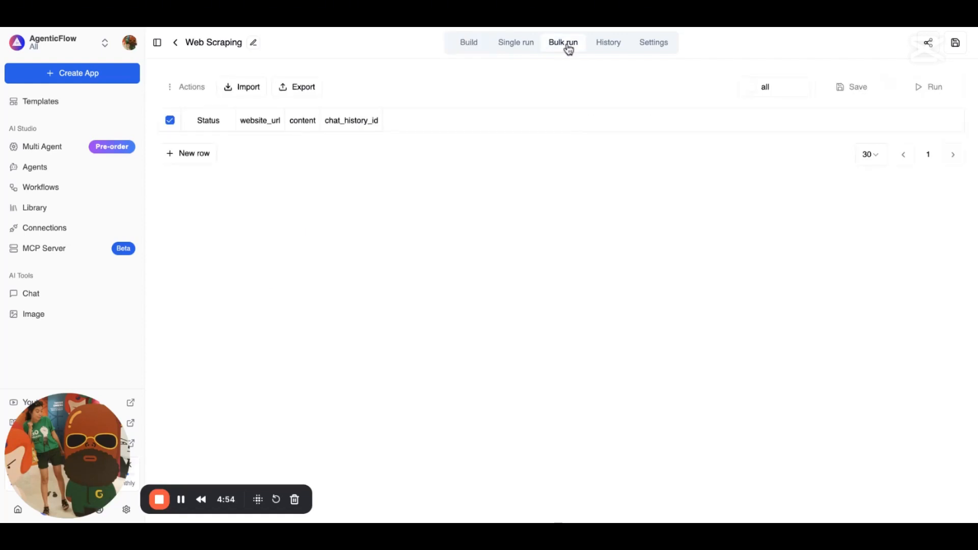
left_click(250, 89)
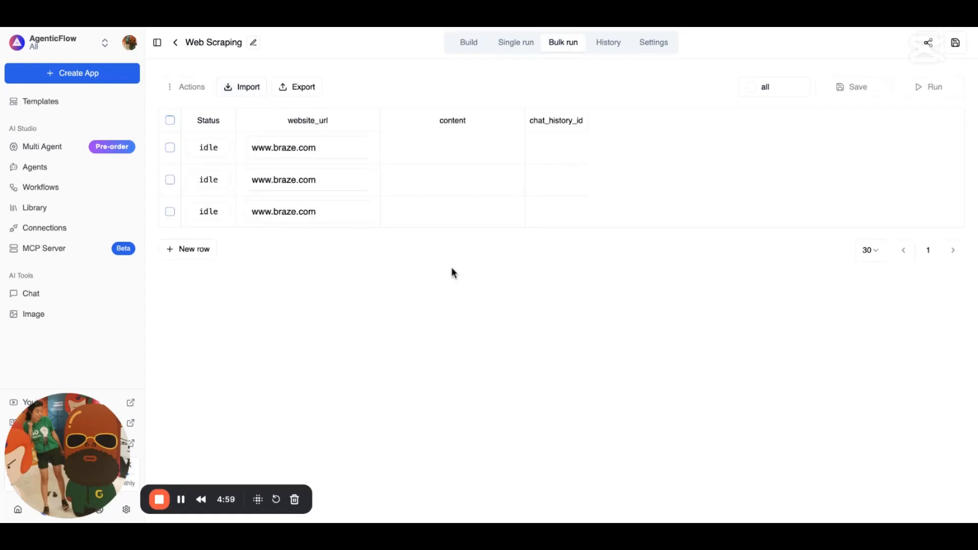